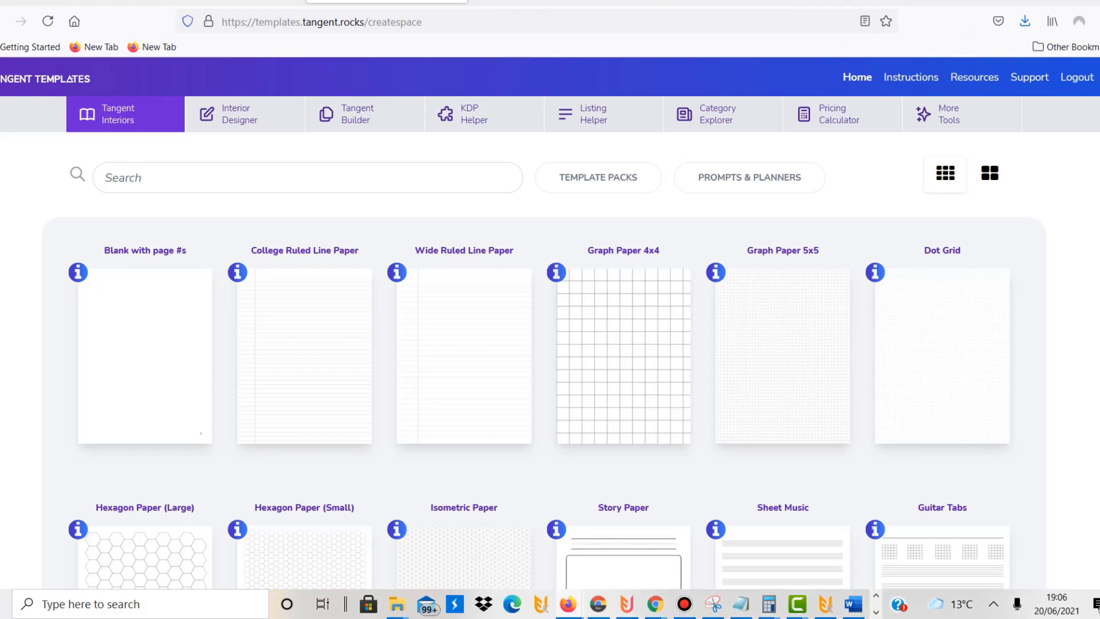
pyautogui.scroll(-4, 550, 321)
pyautogui.scroll(-3, 550, 321)
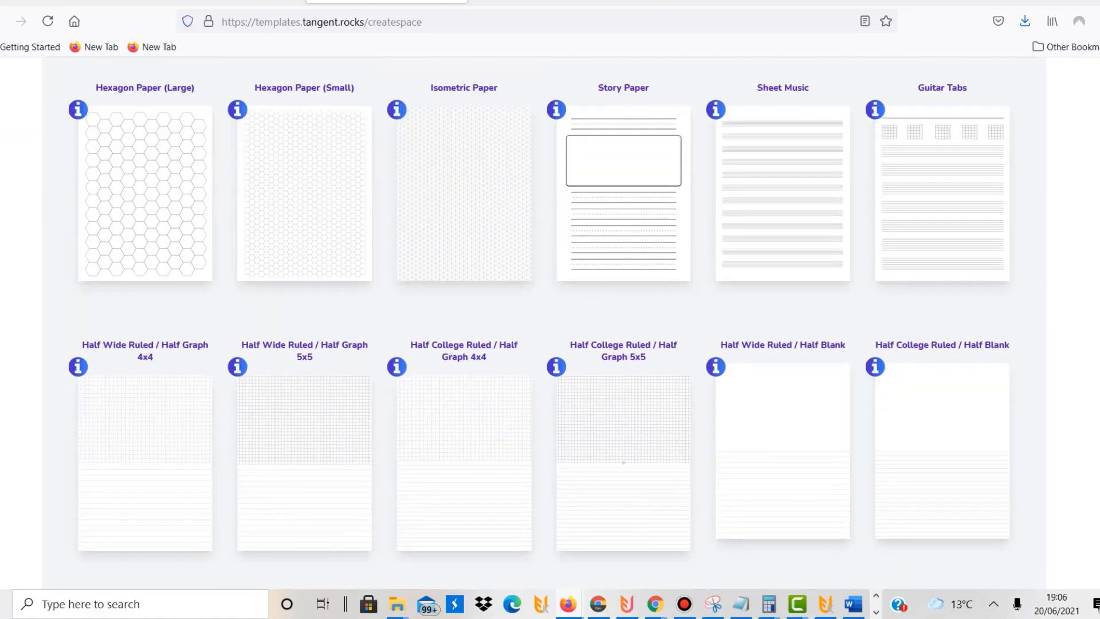
pyautogui.scroll(-6, 550, 321)
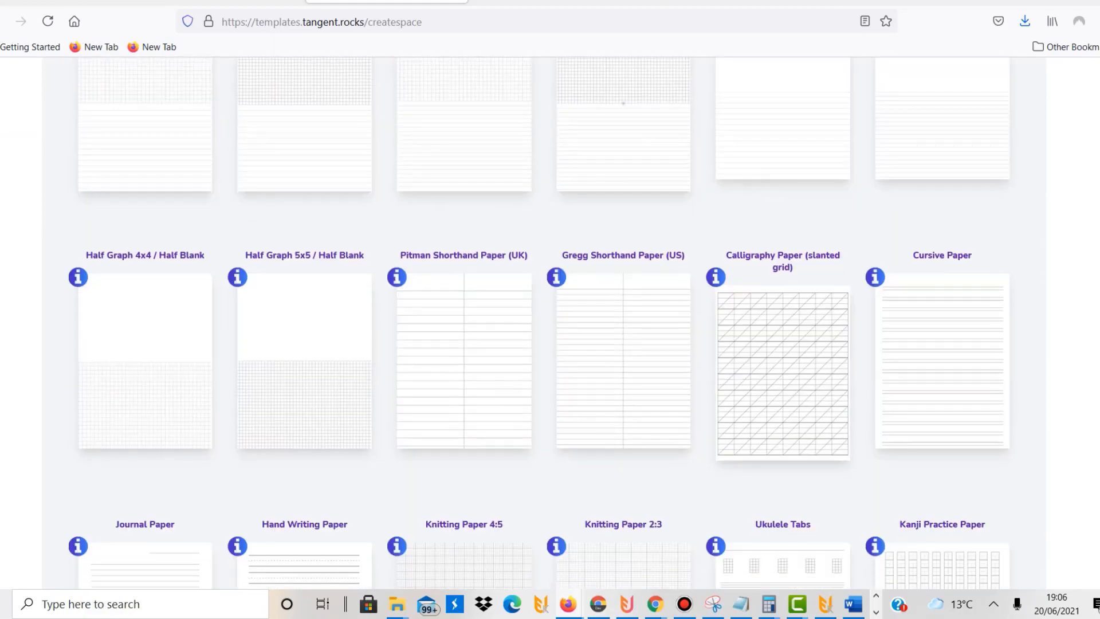
pyautogui.scroll(-16, 550, 320)
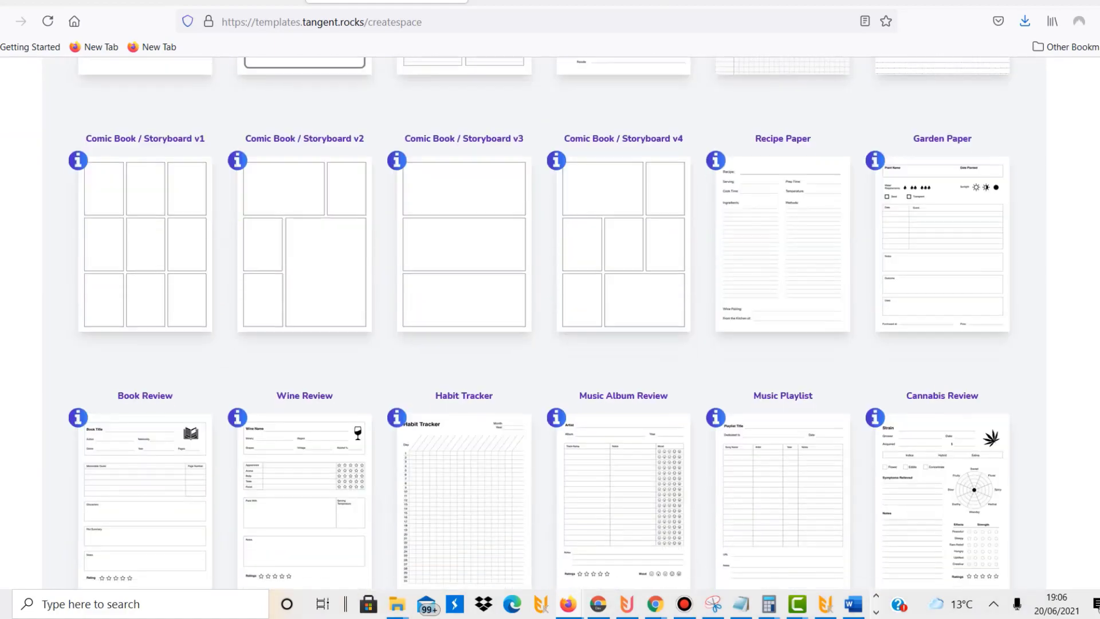
pyautogui.scroll(-14, 550, 321)
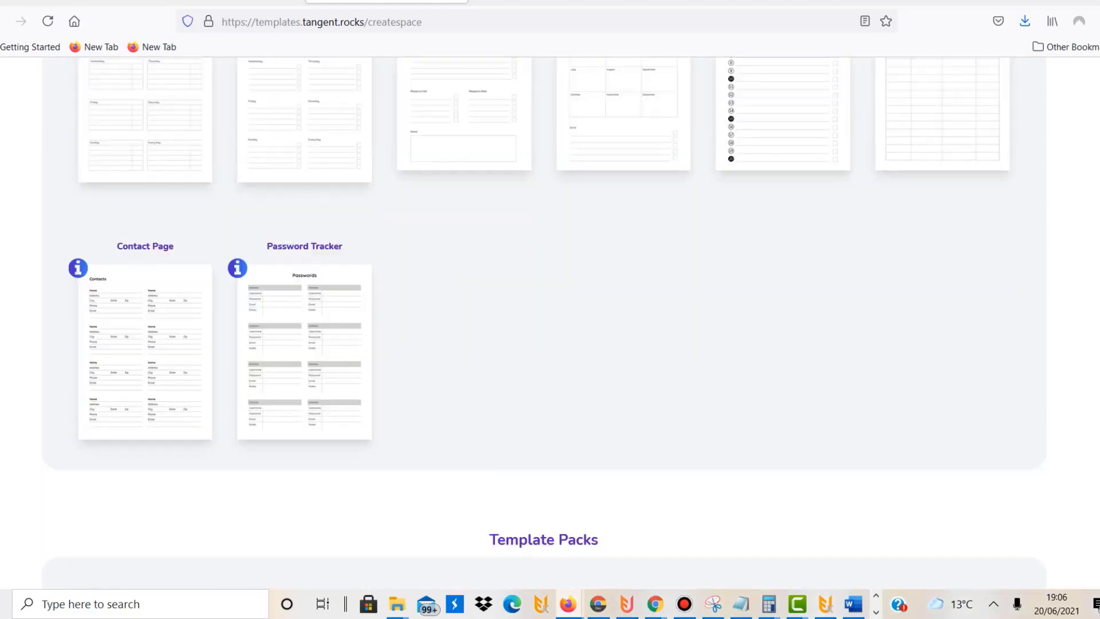
pyautogui.scroll(-9, 550, 321)
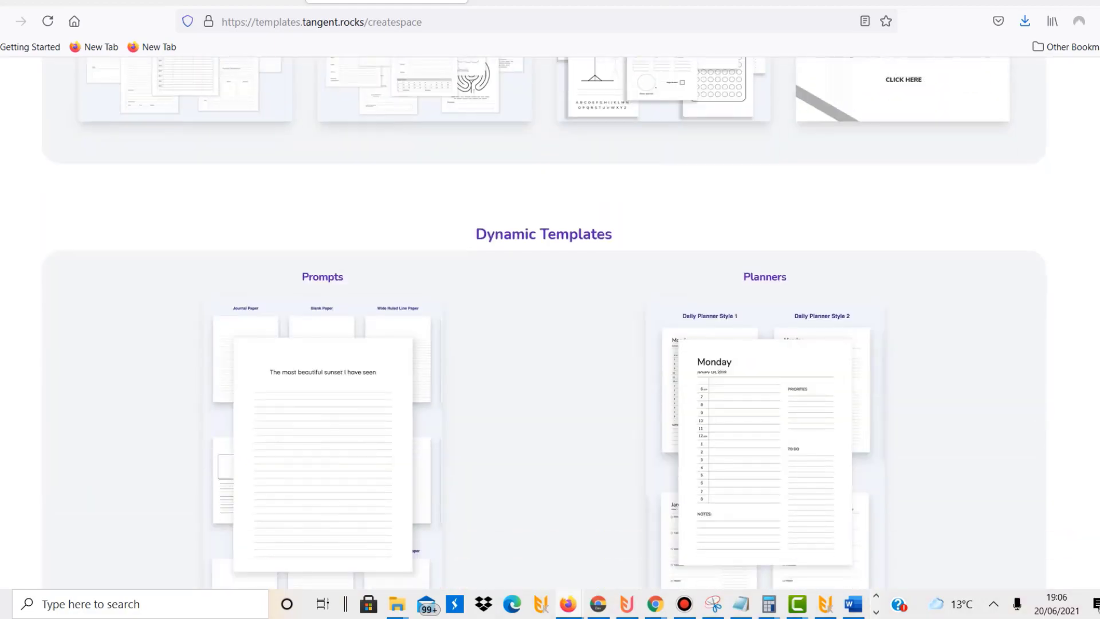
pyautogui.scroll(20, 550, 321)
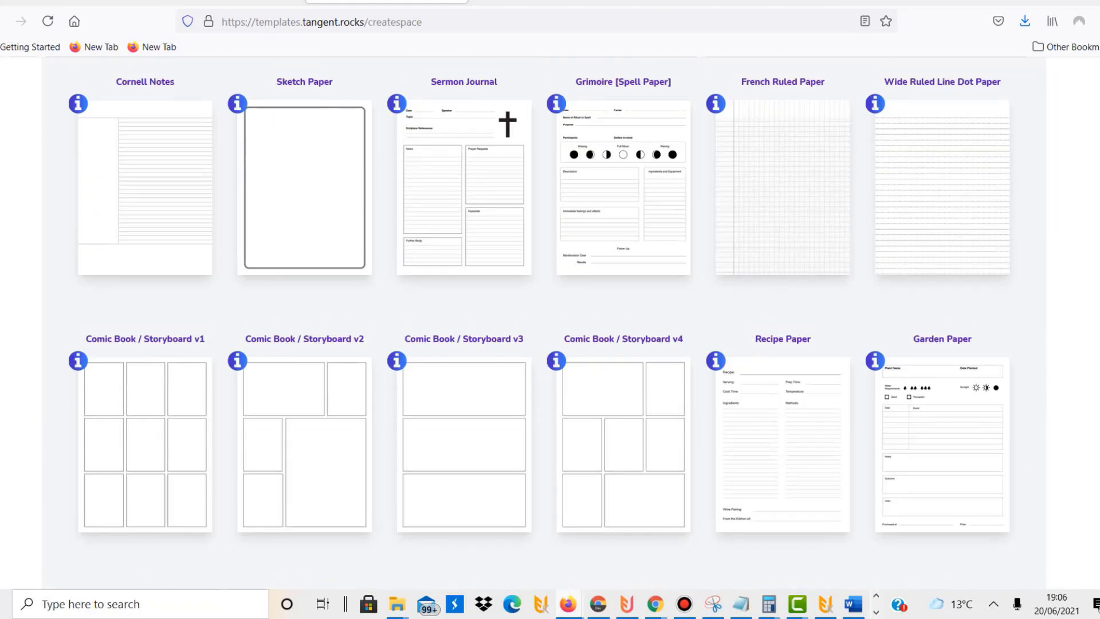
pyautogui.scroll(20, 550, 321)
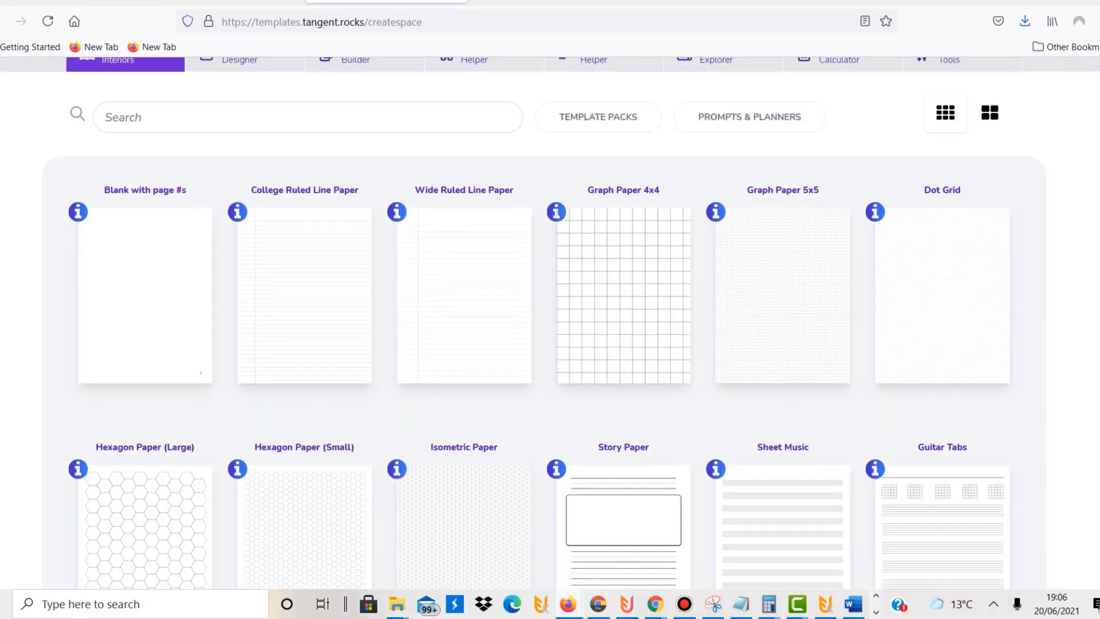
pyautogui.scroll(1, 550, 321)
pyautogui.scroll(-7, 549, 321)
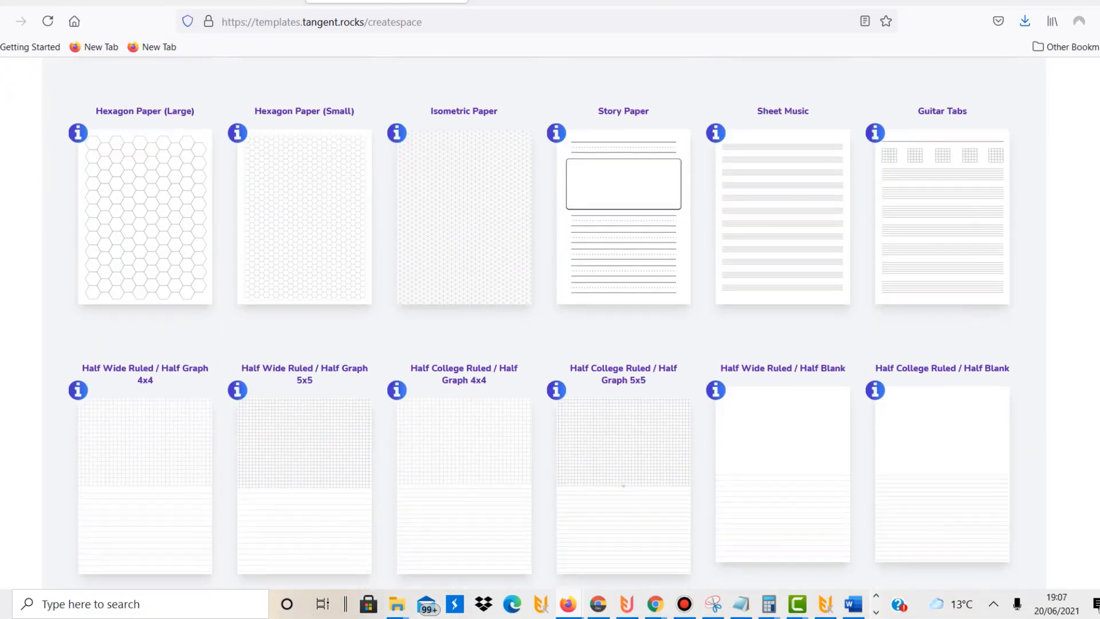
pyautogui.scroll(-2, 550, 321)
pyautogui.scroll(-5, 550, 321)
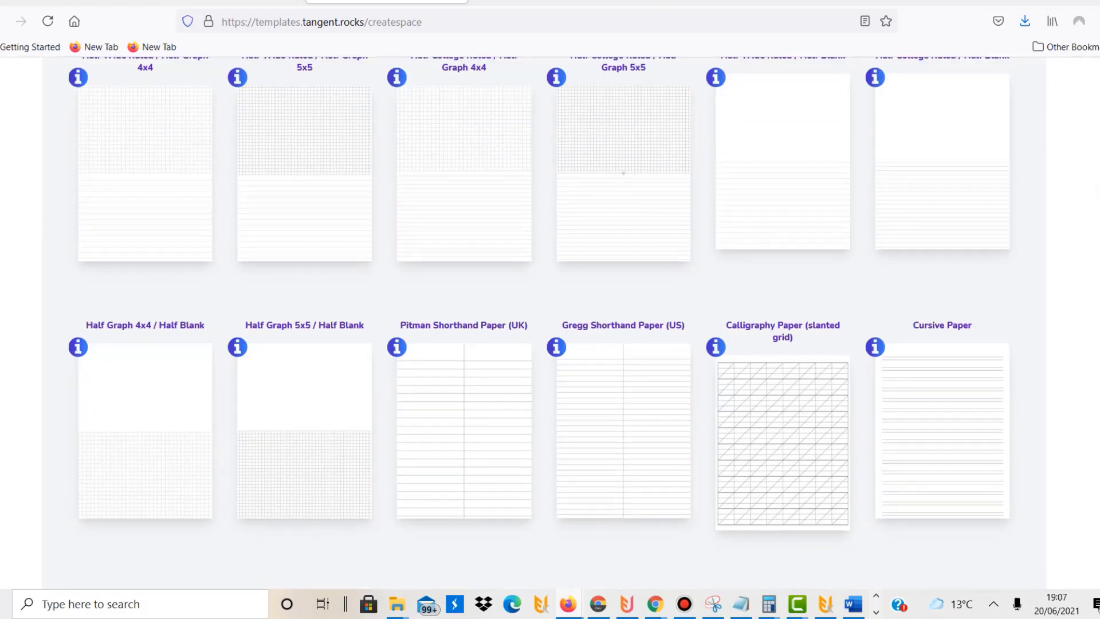
pyautogui.scroll(-10, 1073, 270)
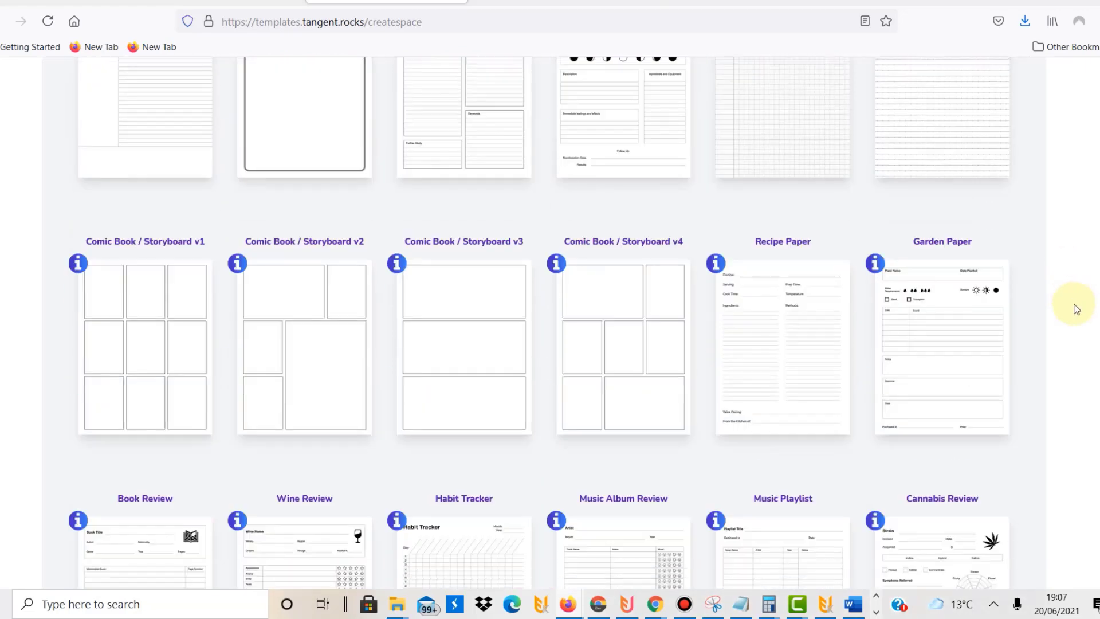
pyautogui.scroll(-7, 1076, 309)
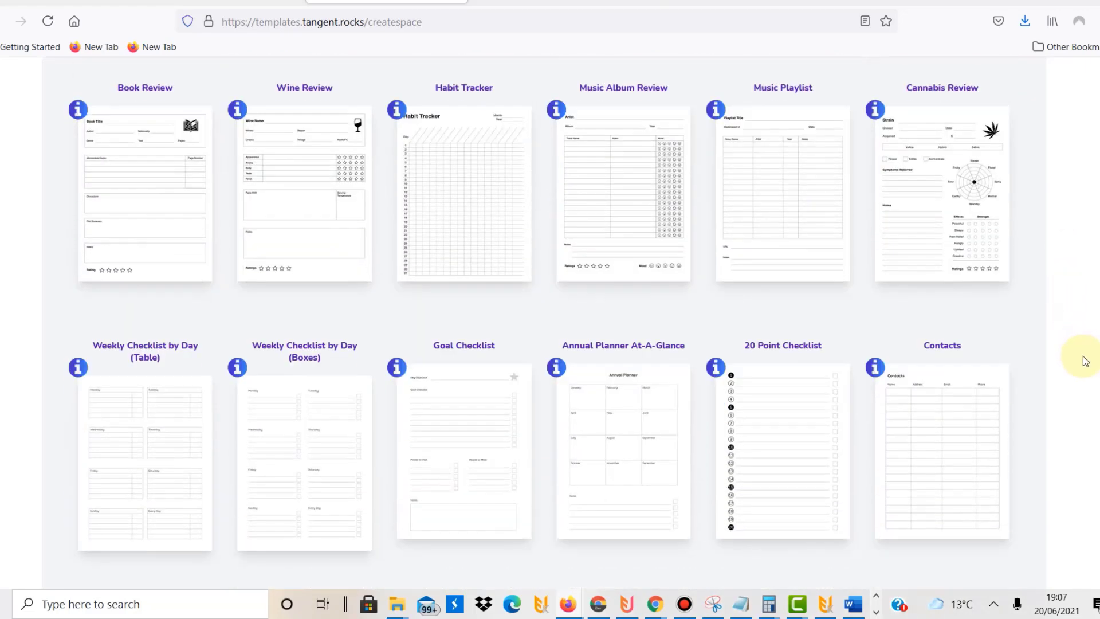
pyautogui.scroll(-3, 1081, 372)
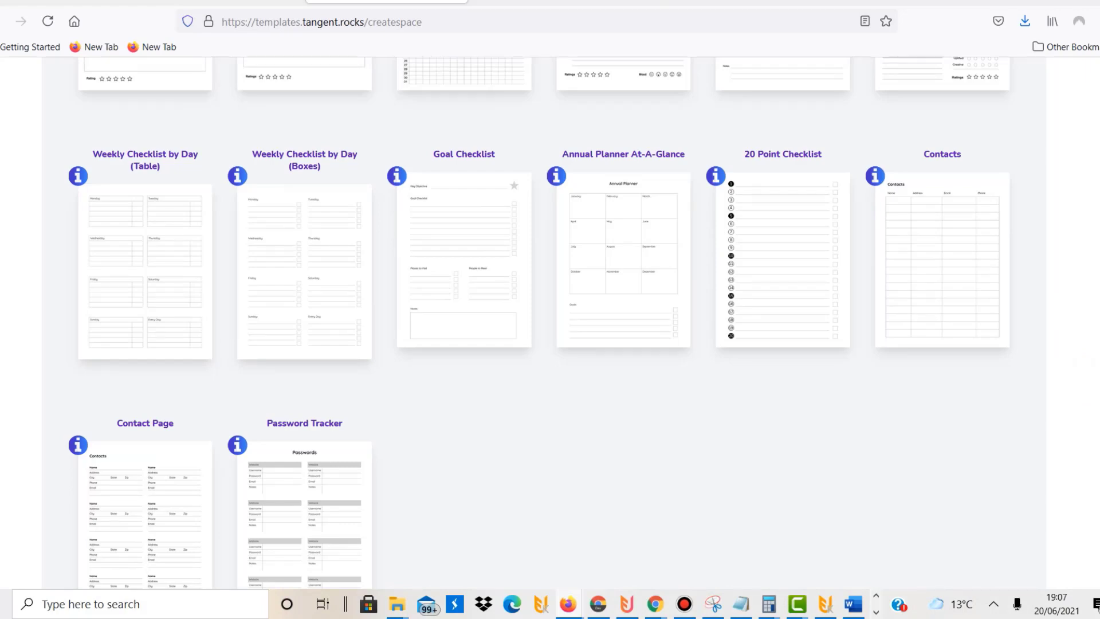
pyautogui.scroll(7, 550, 320)
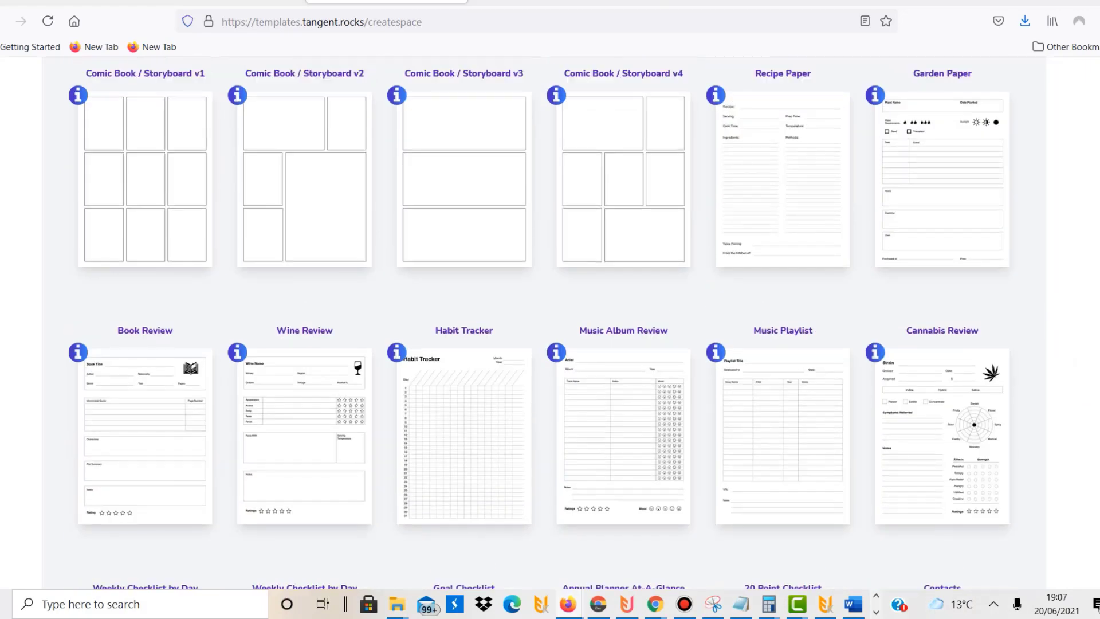
pyautogui.scroll(10, 550, 321)
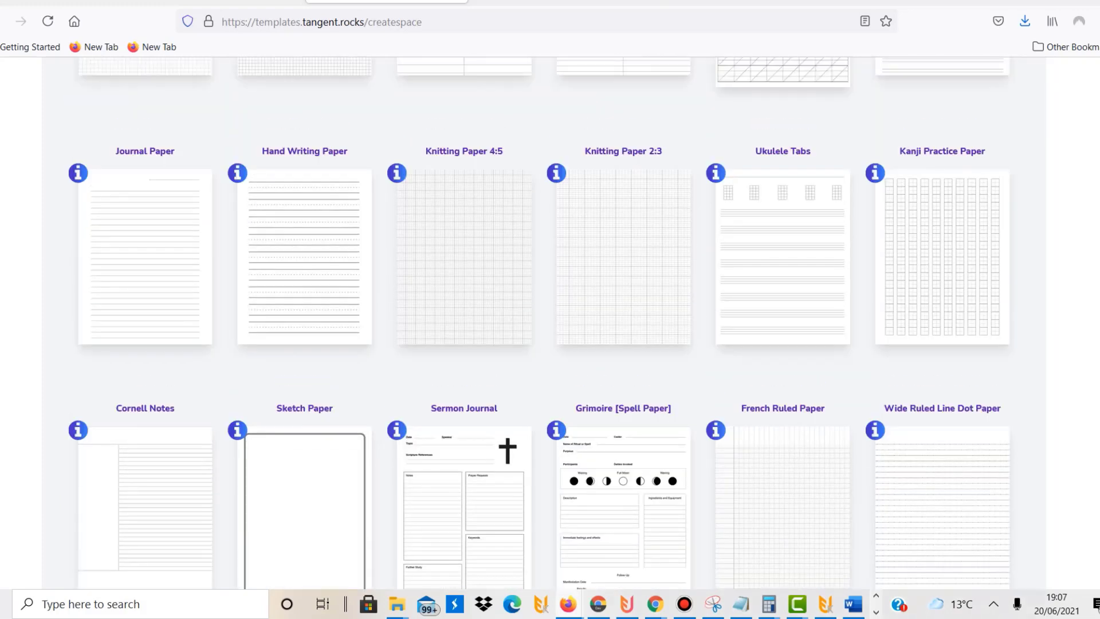
pyautogui.scroll(15, 518, 126)
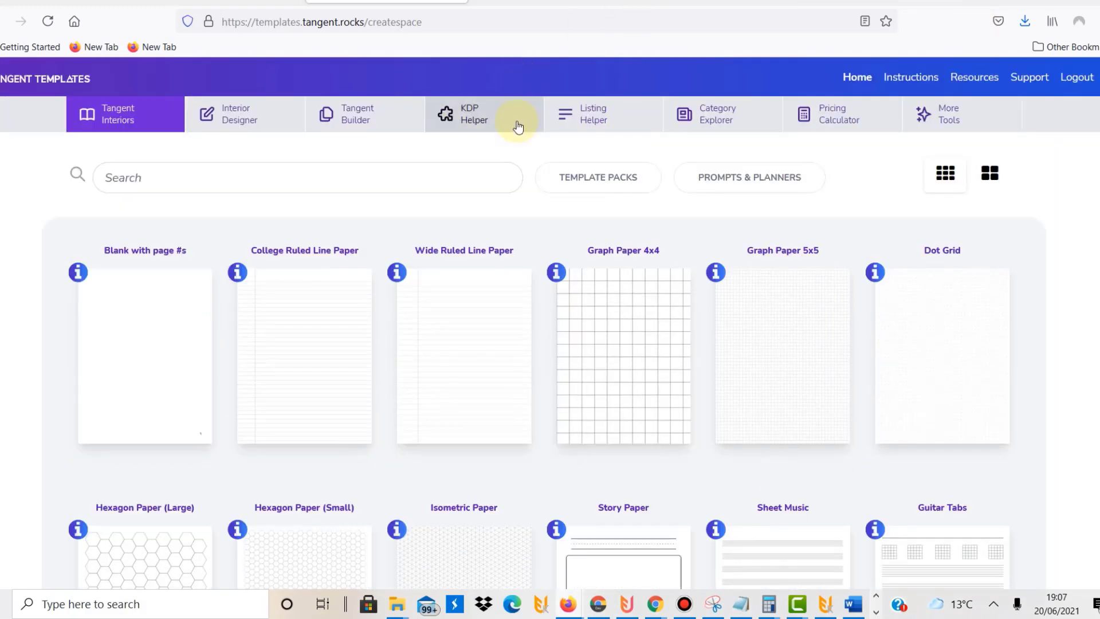
# Select the College Ruled Line Paper template card in the interiors gallery
pyautogui.click(275, 303)
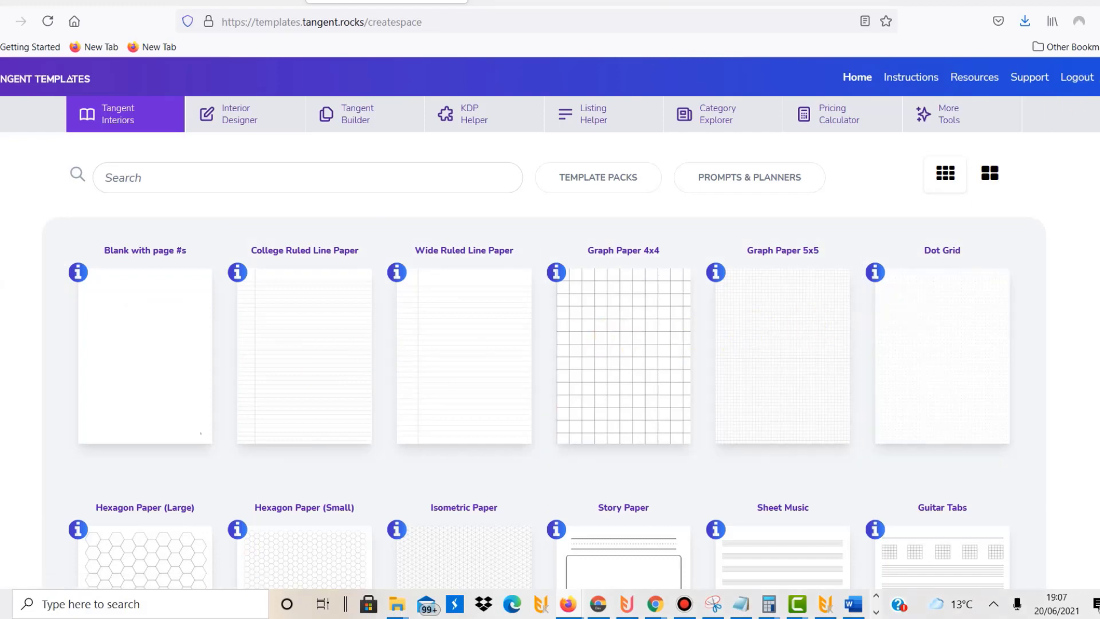
pyautogui.scroll(-5, 550, 344)
pyautogui.scroll(5, 550, 321)
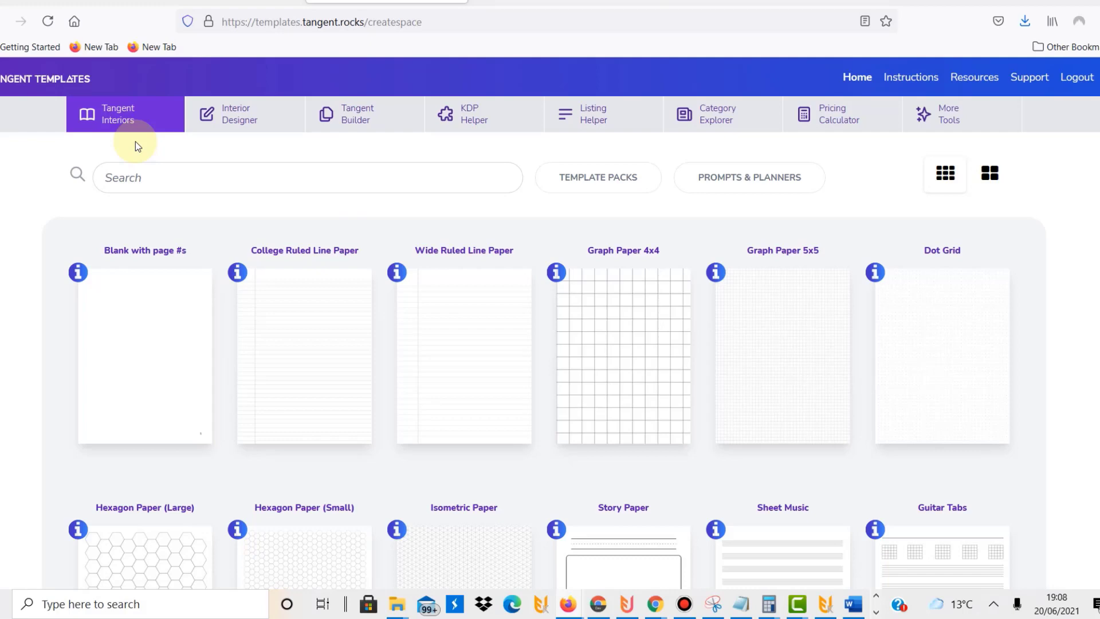
pyautogui.click(307, 268)
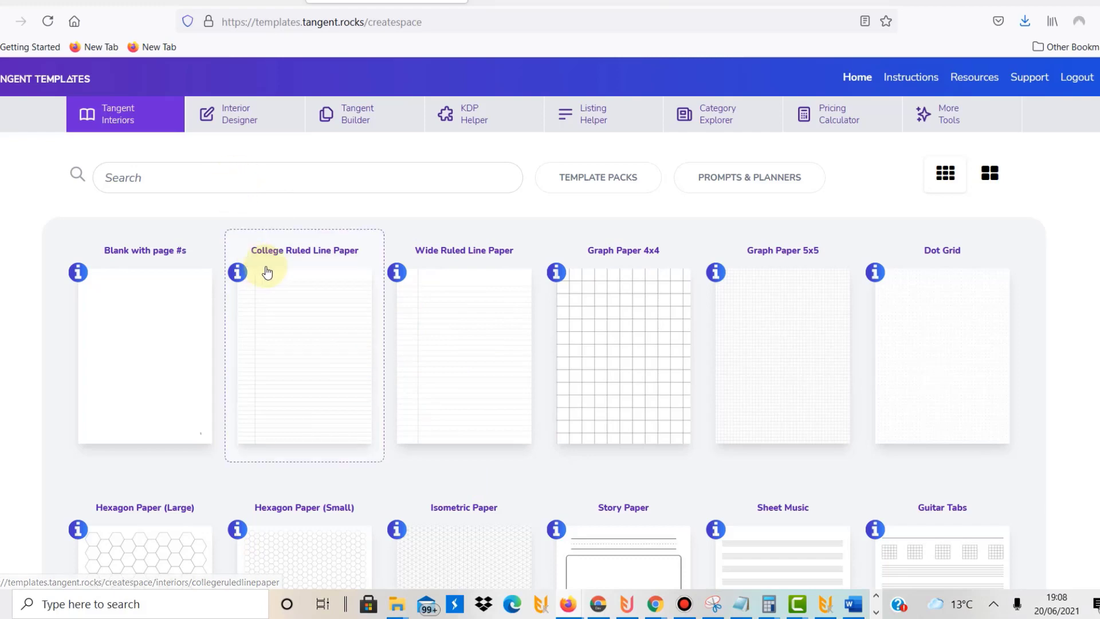
# In a new tab, search Amazon for 'college lined' to view its suggestions
pyautogui.click(414, 283)
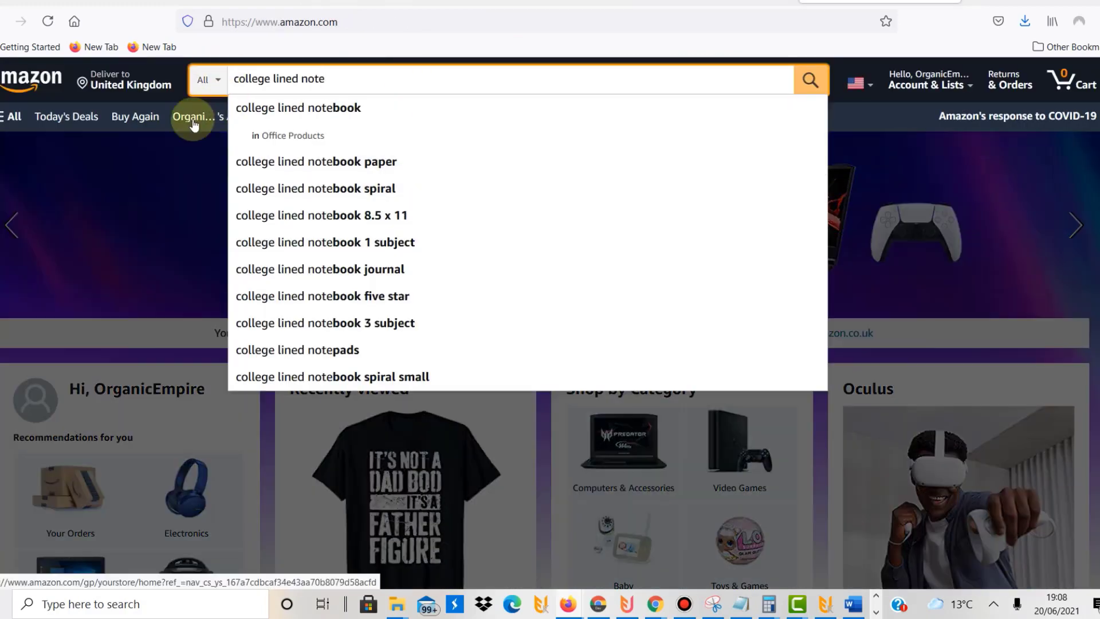
pyautogui.press('BackSpace')
pyautogui.press('BackSpace')
pyautogui.press('BackSpace')
pyautogui.press('BackSpace')
pyautogui.press('BackSpace')
pyautogui.press('BackSpace')
pyautogui.press('BackSpace')
pyautogui.press('BackSpace')
pyautogui.press('BackSpace')
pyautogui.press('BackSpace')
pyautogui.press('BackSpace')
pyautogui.press('BackSpace')
pyautogui.press('BackSpace')
pyautogui.press('BackSpace')
pyautogui.press('BackSpace')
pyautogui.press('BackSpace')
pyautogui.press('BackSpace')
pyautogui.press('BackSpace')
pyautogui.write('co')
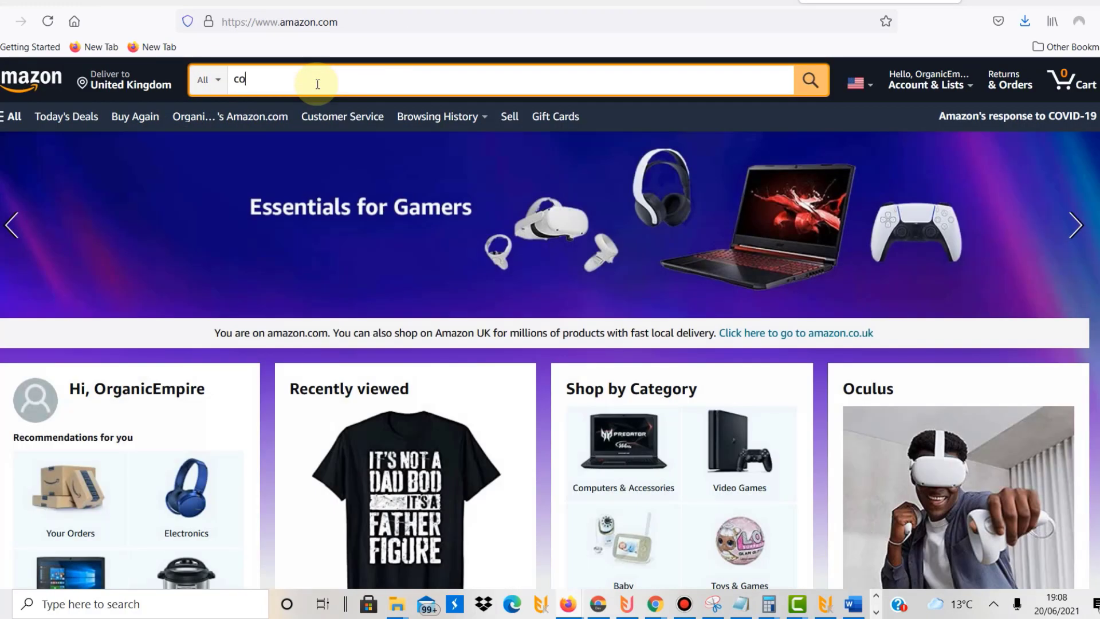
pyautogui.write('llege')
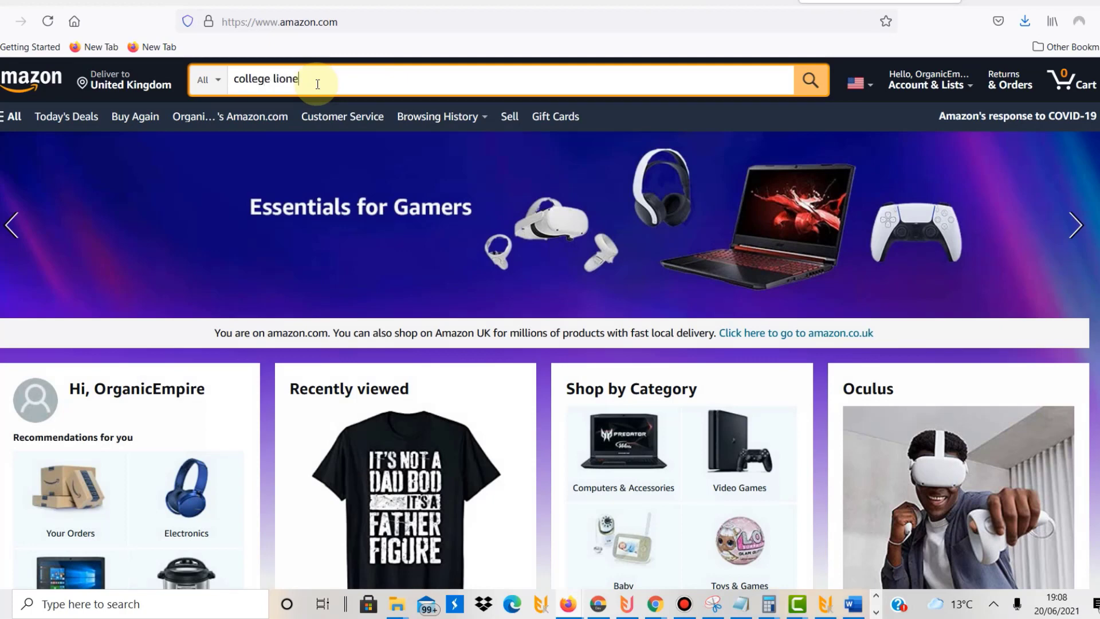
pyautogui.write(' lined')
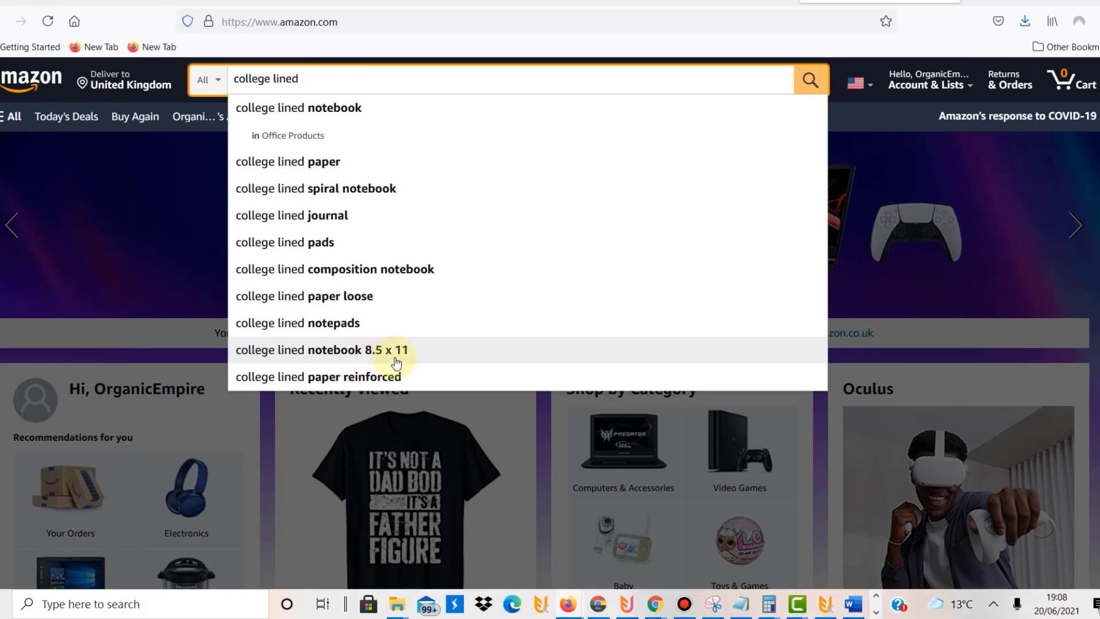
# Replace the Amazon query with 'wide lined notebook' to compare suggestions
pyautogui.doubleClick(313, 76)
pyautogui.hotkey('ctrl', 'a')
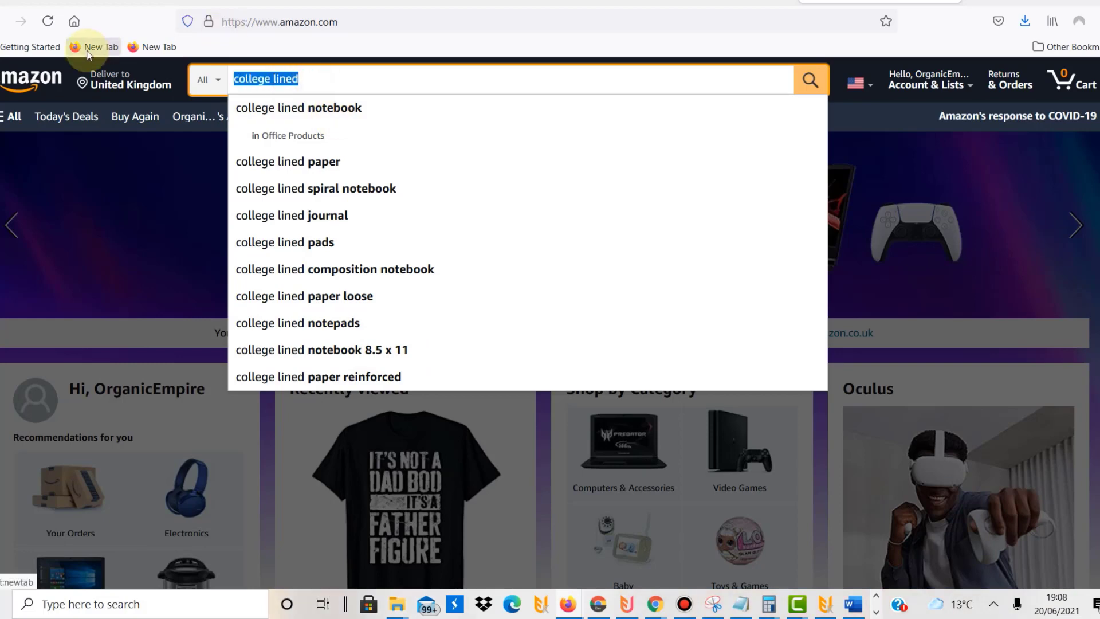
pyautogui.write('wide lined')
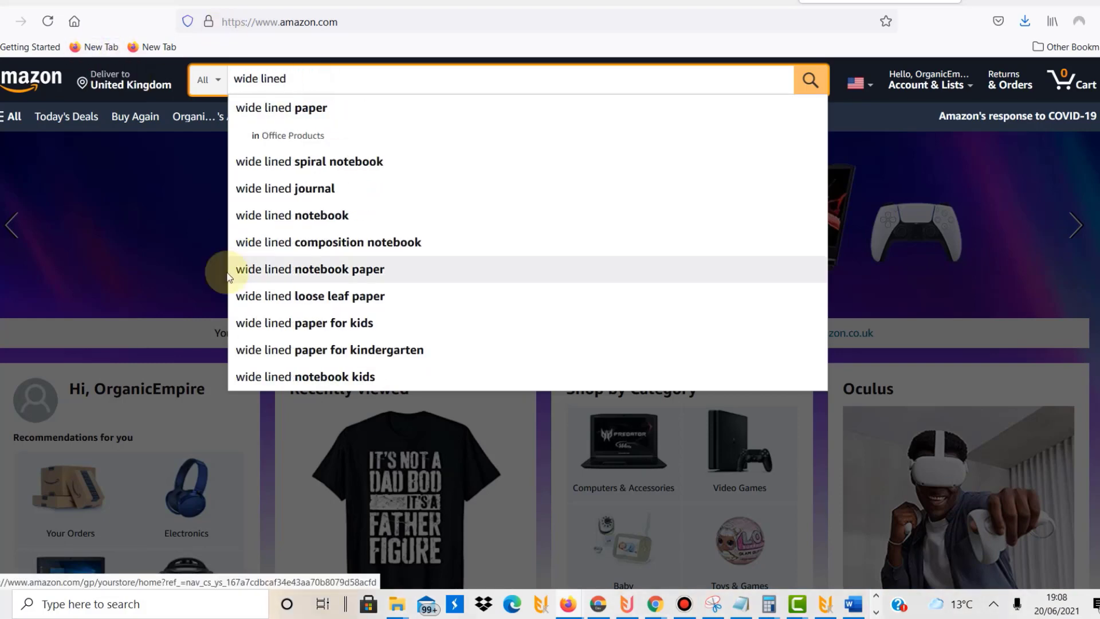
pyautogui.write(' notebook')
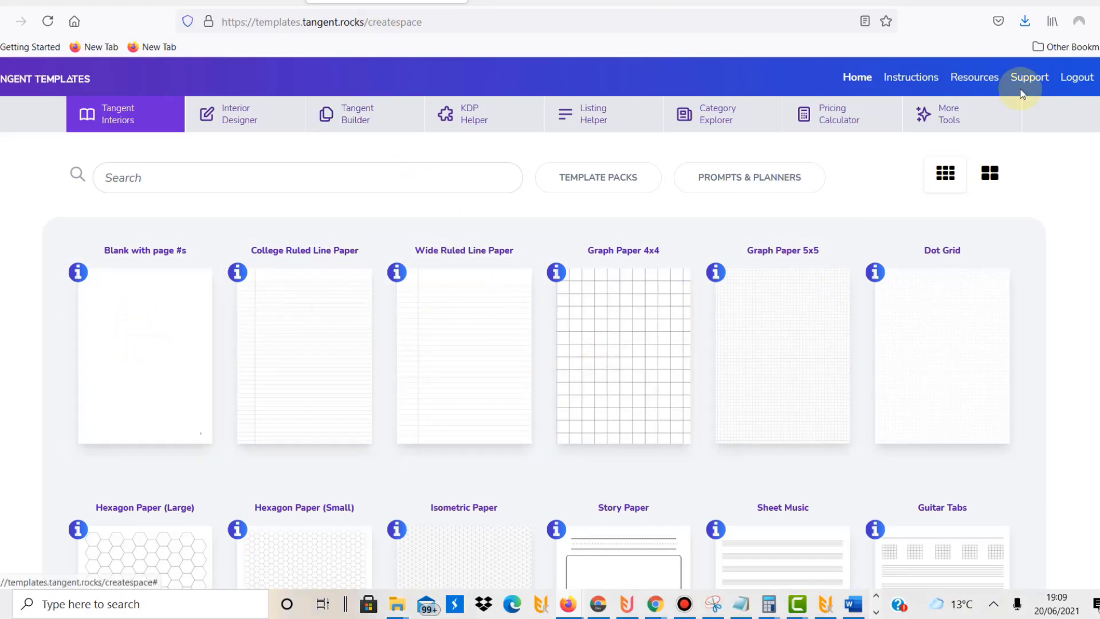
pyautogui.scroll(-5, 550, 320)
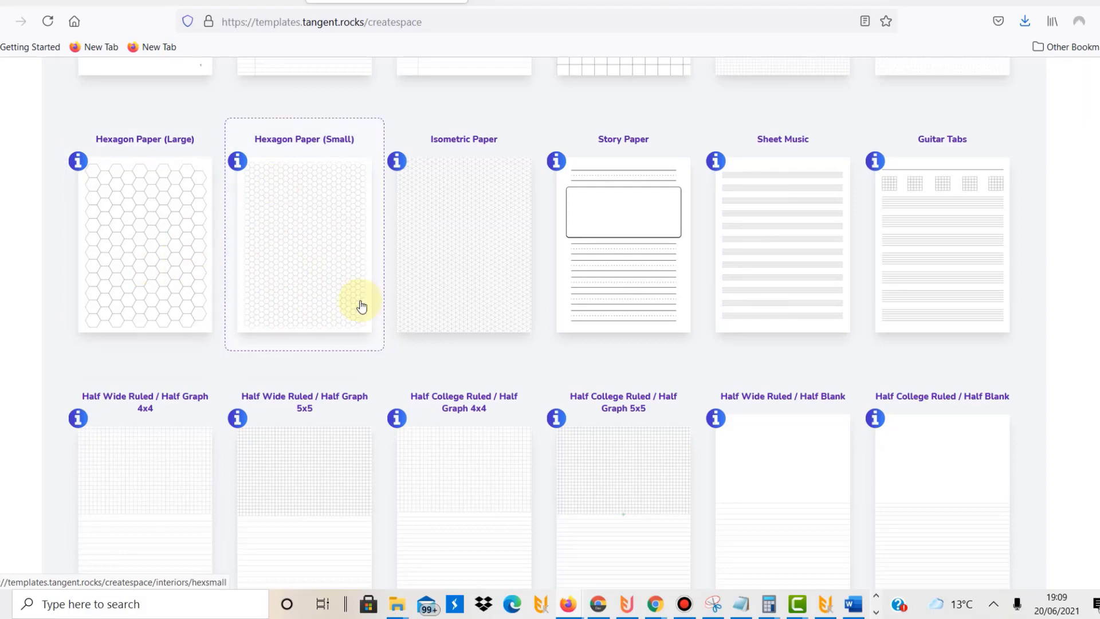
pyautogui.scroll(-10, 942, 246)
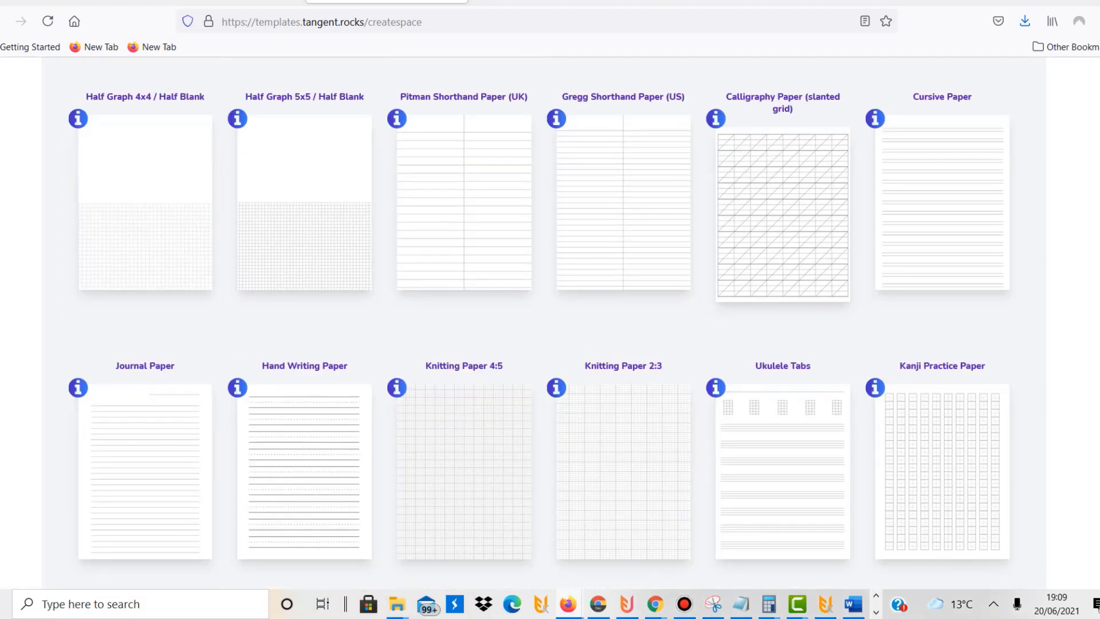
pyautogui.scroll(8, 550, 321)
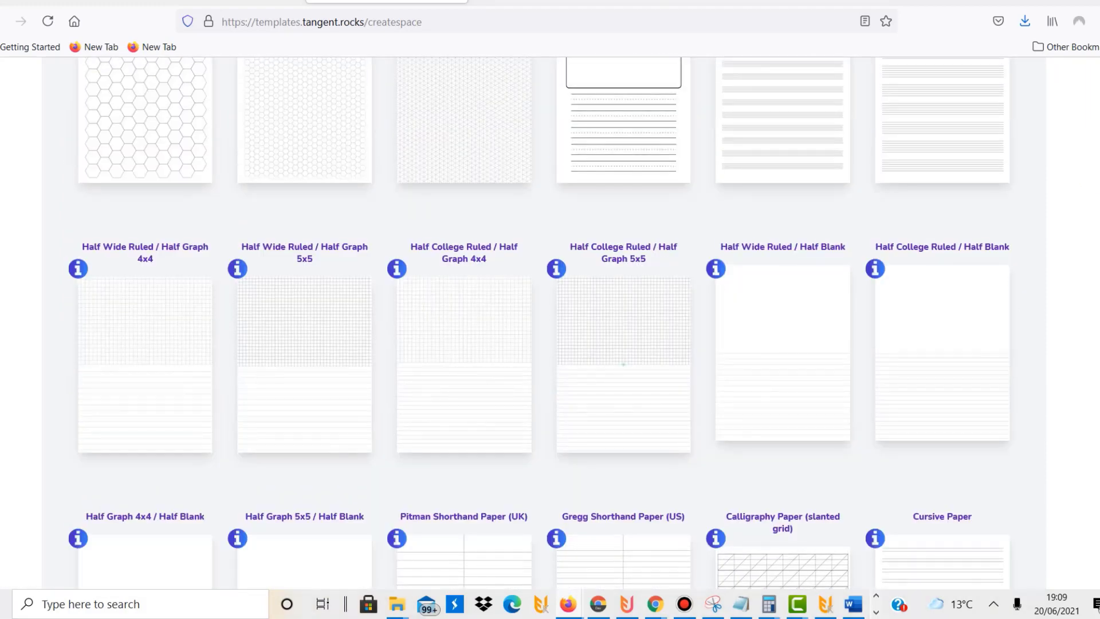
pyautogui.click(603, 302)
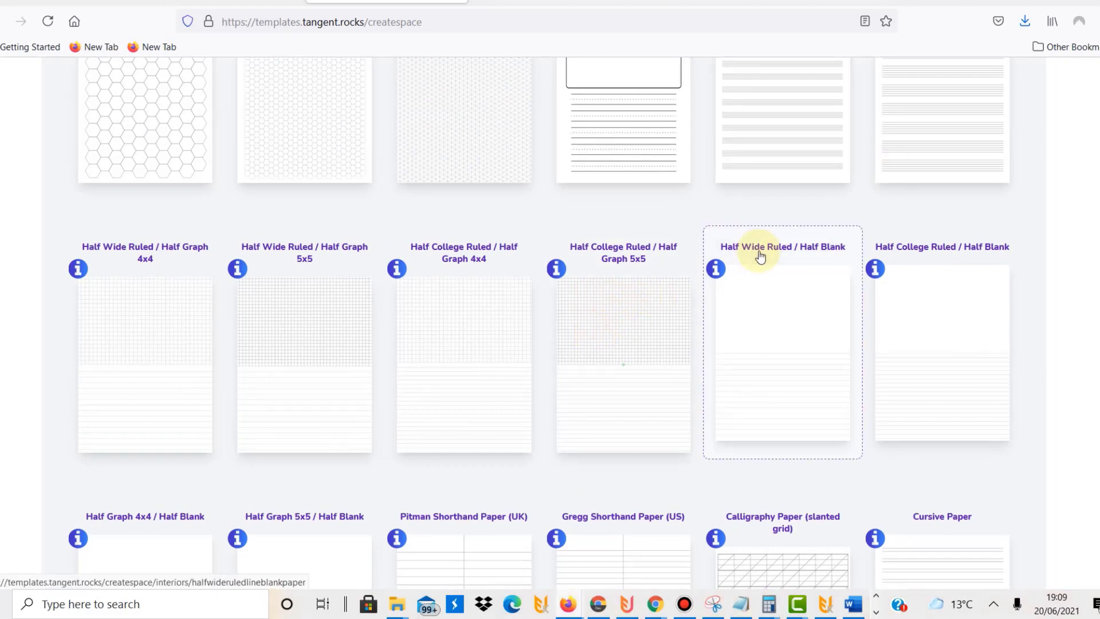
pyautogui.click(927, 199)
pyautogui.scroll(-10, 1095, 152)
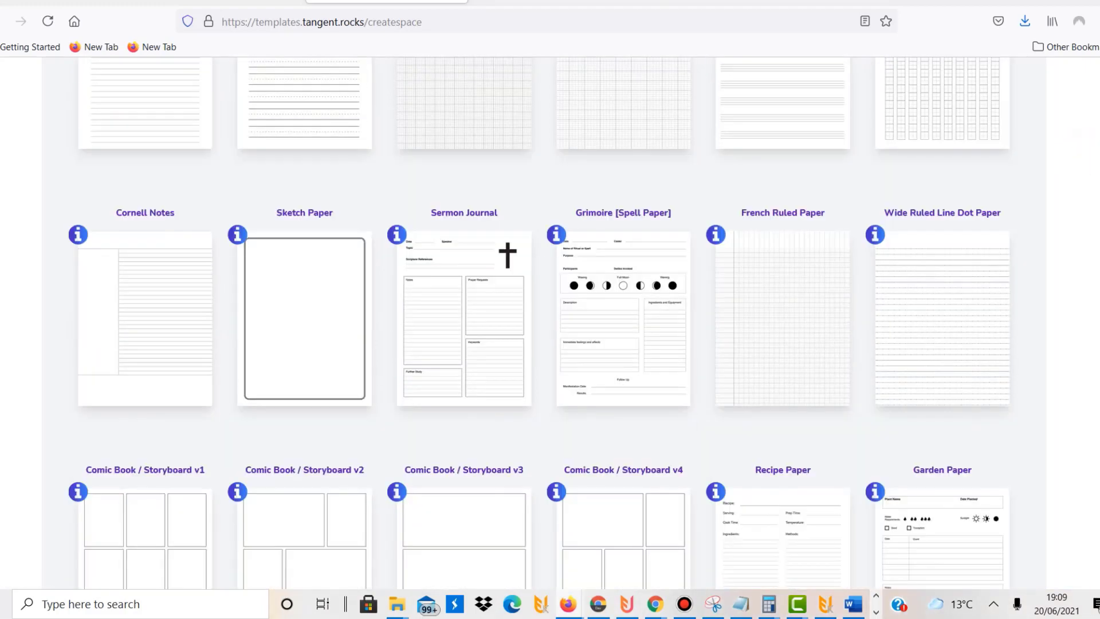
pyautogui.scroll(-7, 543, 322)
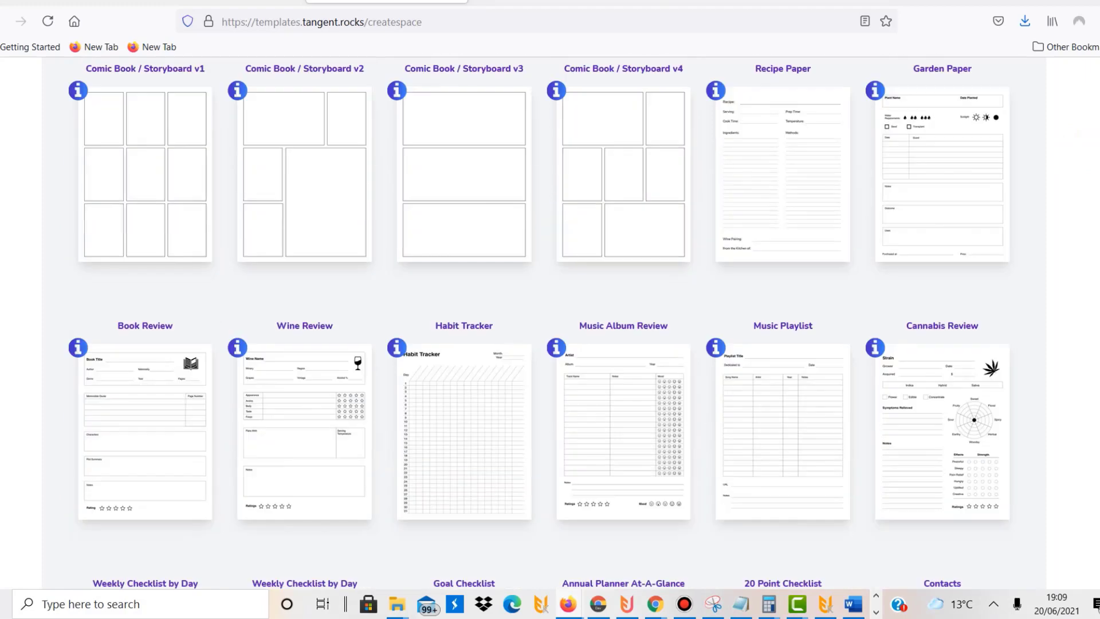
pyautogui.scroll(-10, 543, 322)
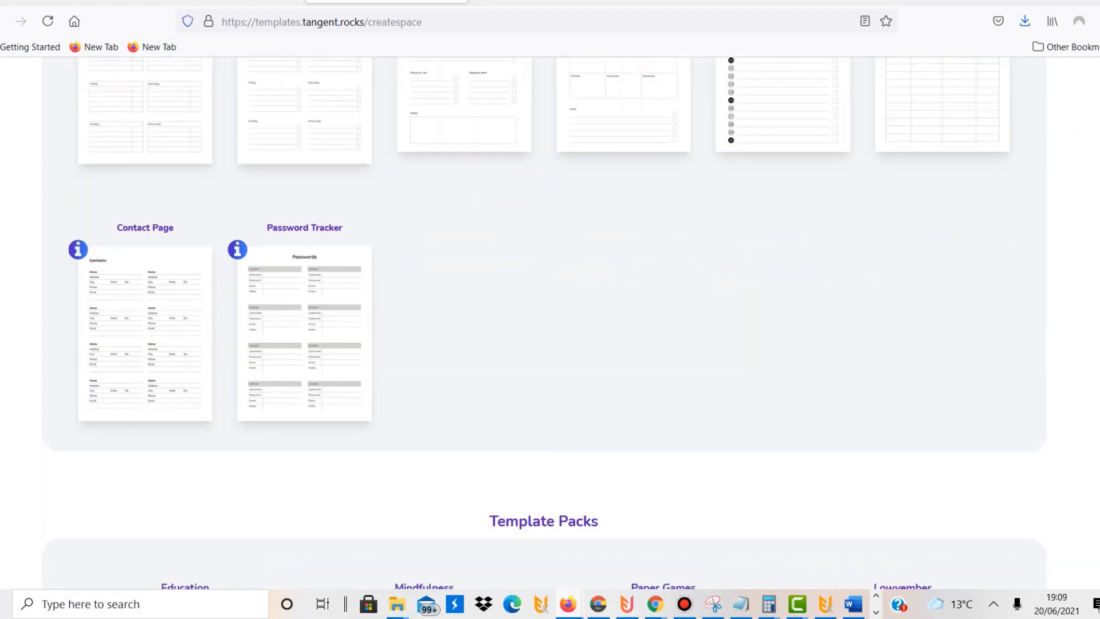
pyautogui.scroll(10, 543, 322)
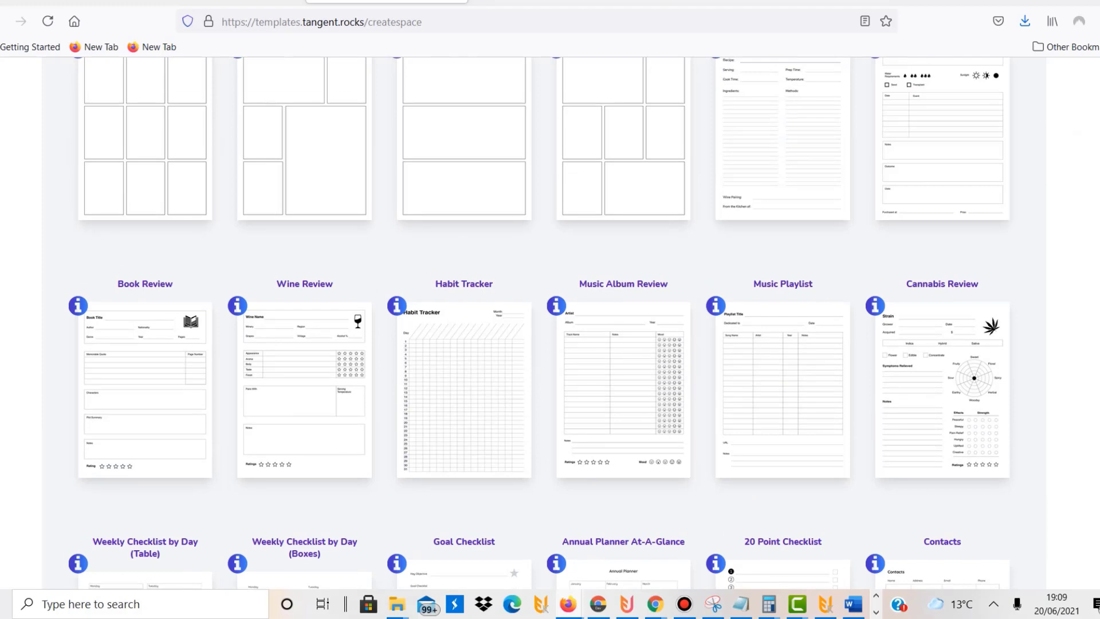
pyautogui.scroll(4, 543, 322)
pyautogui.scroll(7, 543, 322)
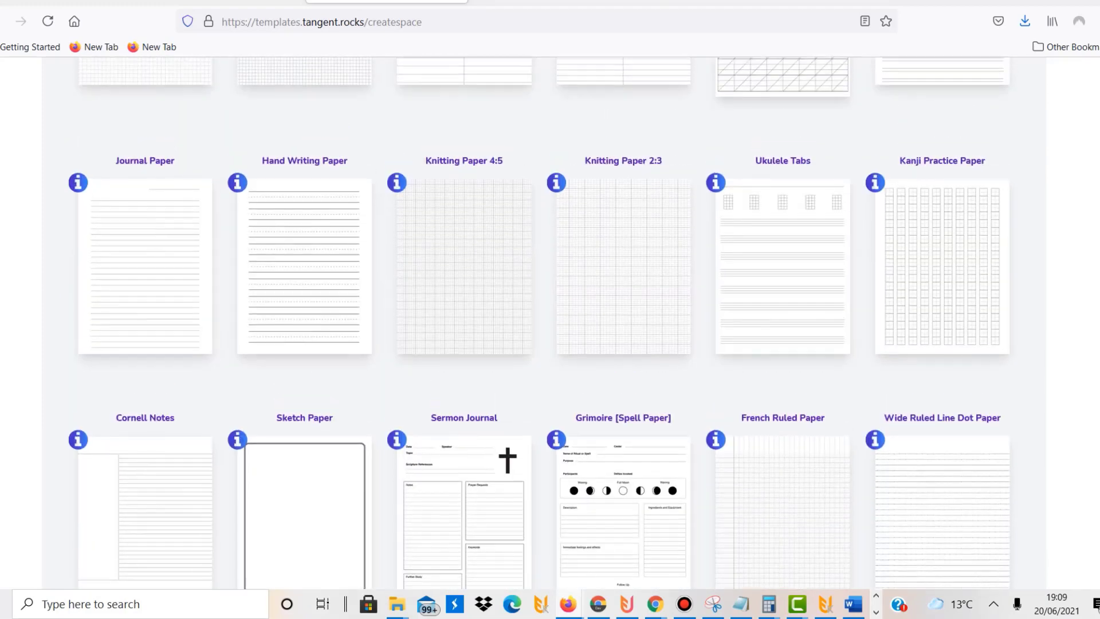
pyautogui.click(191, 275)
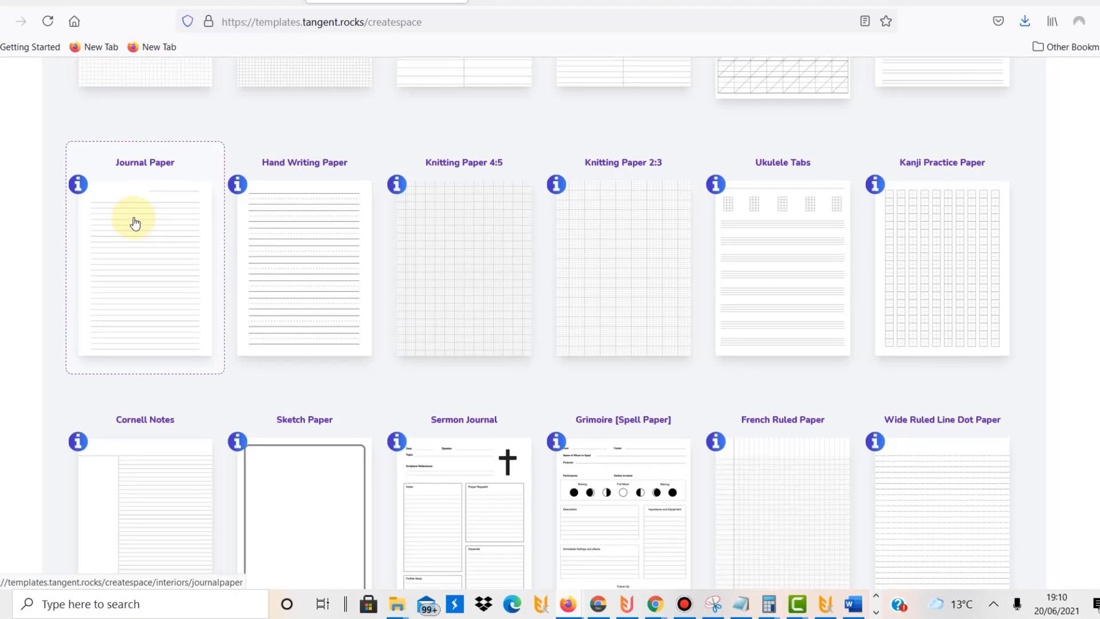
pyautogui.scroll(2, 135, 224)
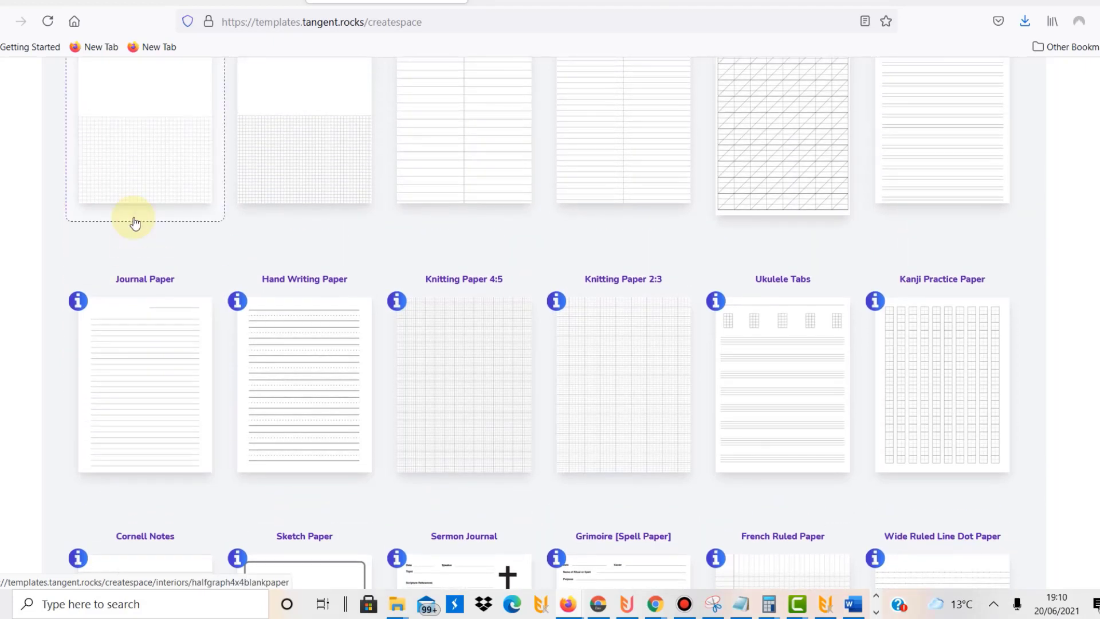
pyautogui.scroll(3, 136, 224)
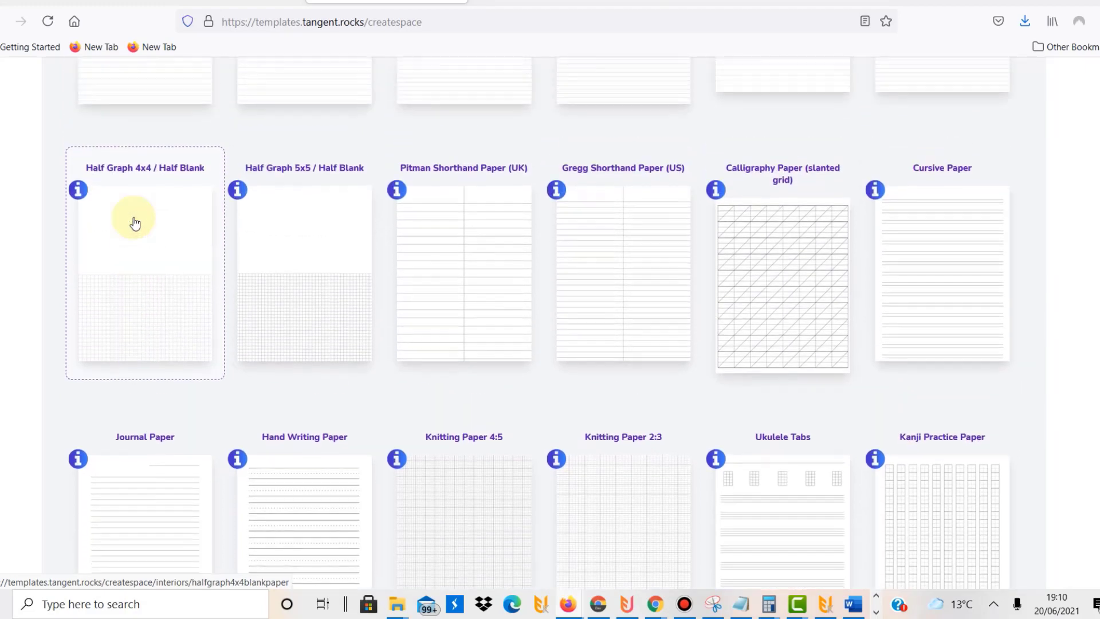
pyautogui.scroll(-2, 136, 223)
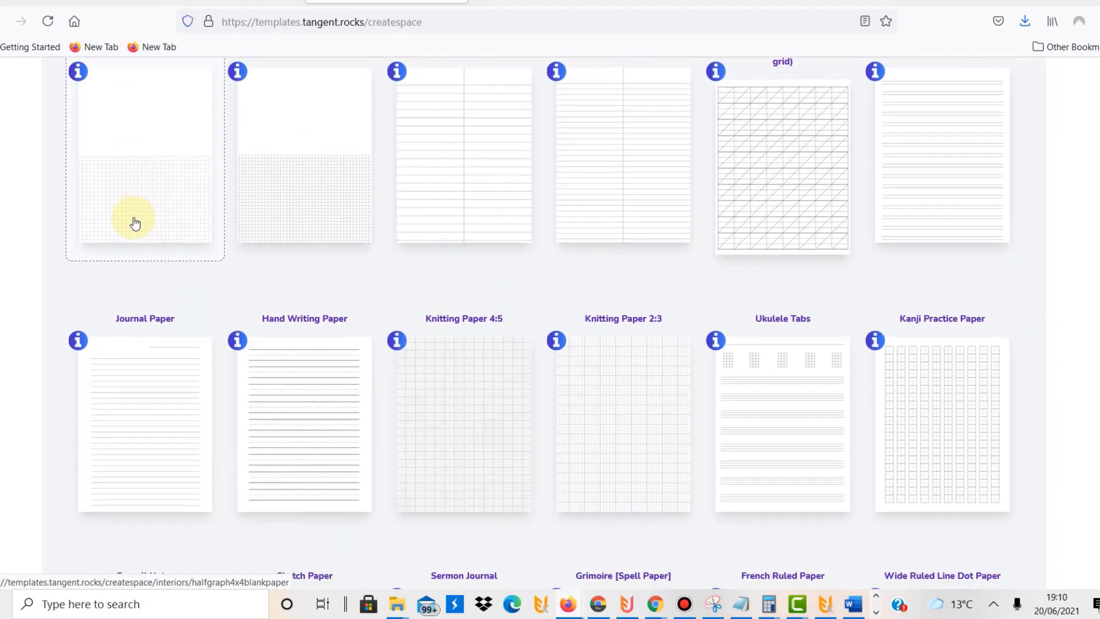
pyautogui.scroll(15, 135, 223)
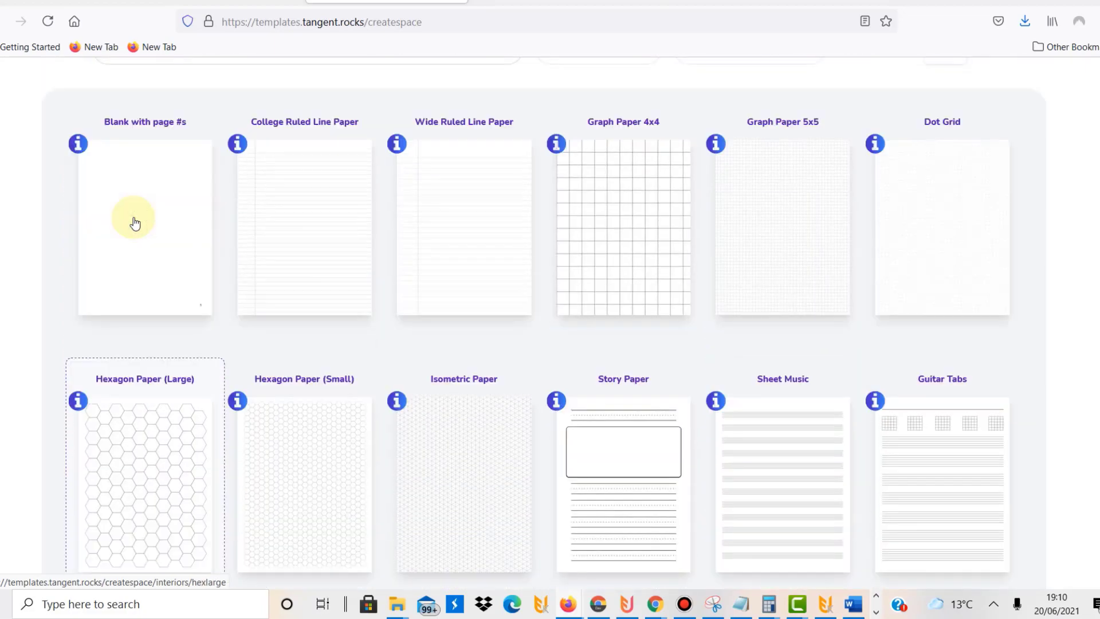
pyautogui.scroll(2, 135, 223)
pyautogui.scroll(-2, 136, 223)
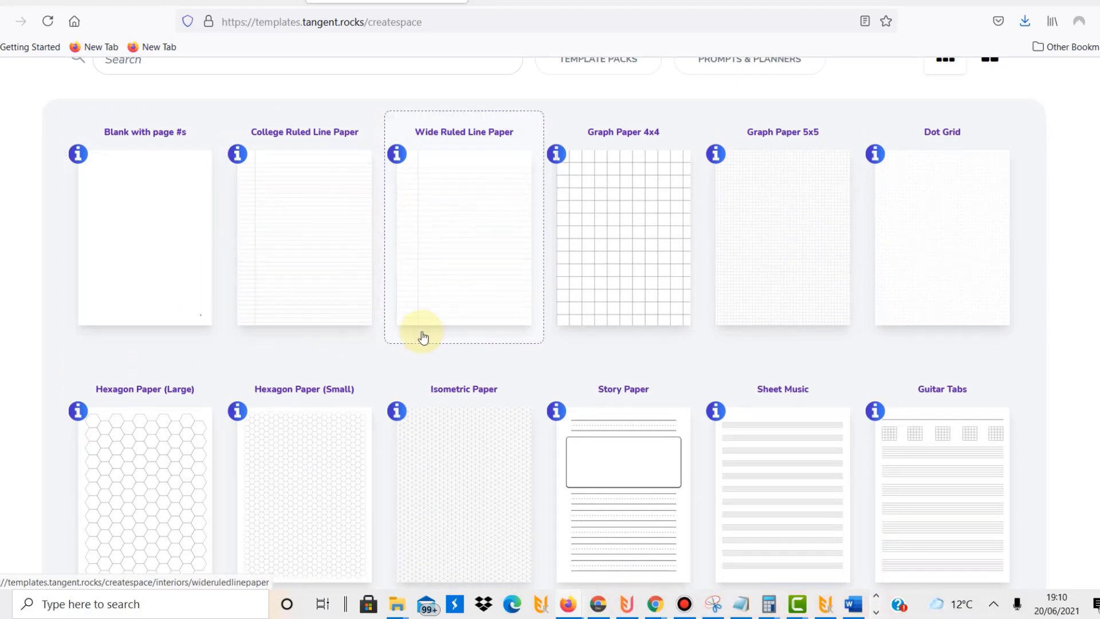
pyautogui.scroll(-10, 423, 337)
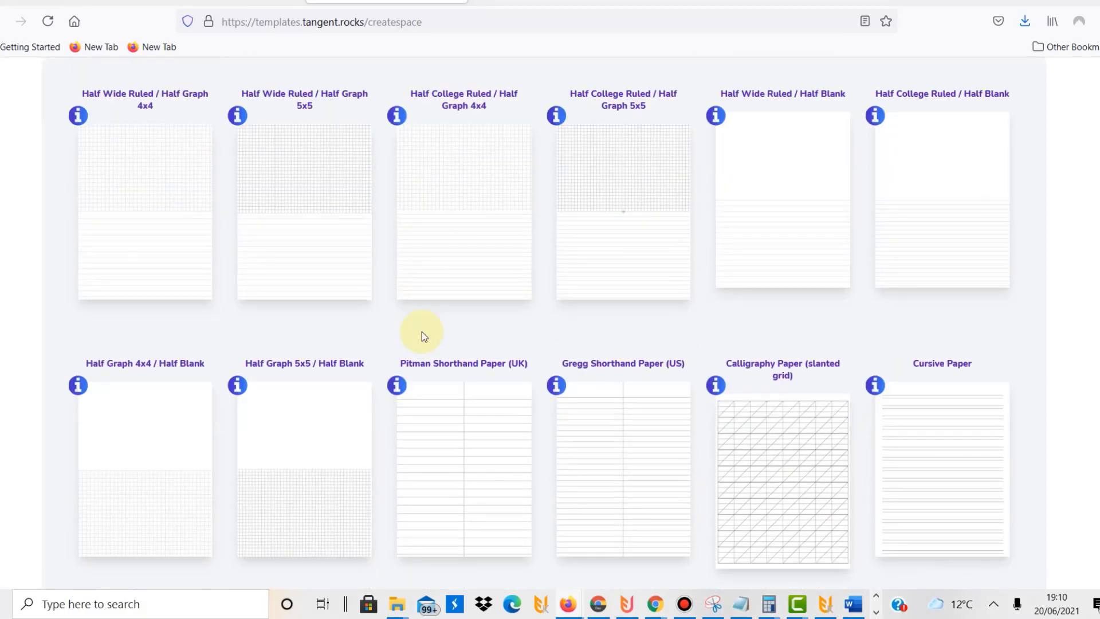
pyautogui.scroll(-1, 422, 331)
pyautogui.scroll(4, 422, 331)
pyautogui.scroll(8, 422, 331)
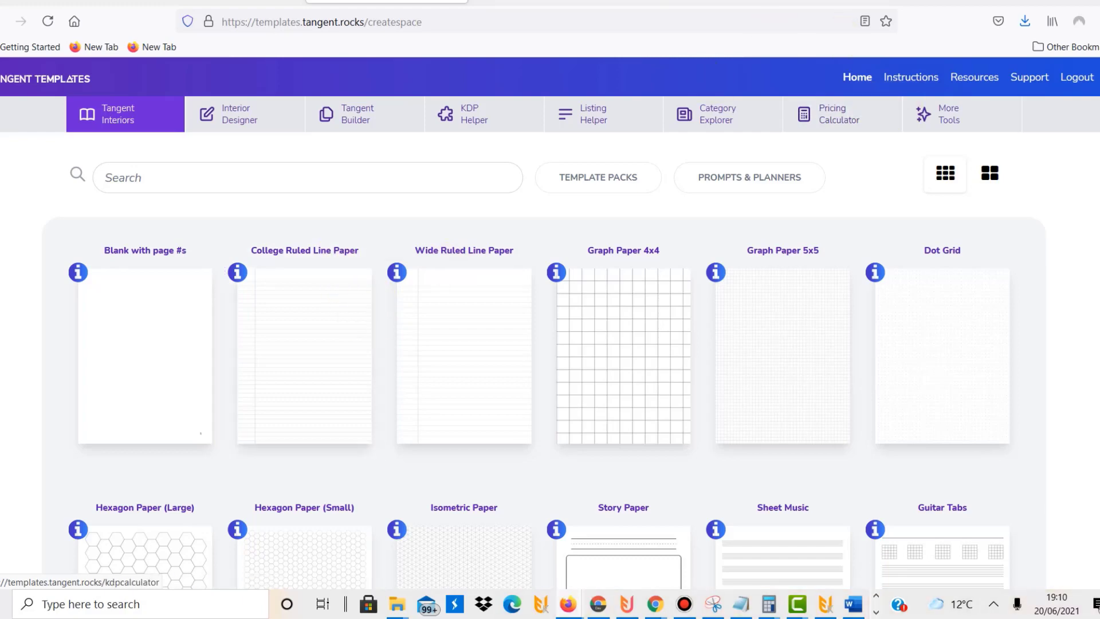
pyautogui.scroll(-9, 353, 143)
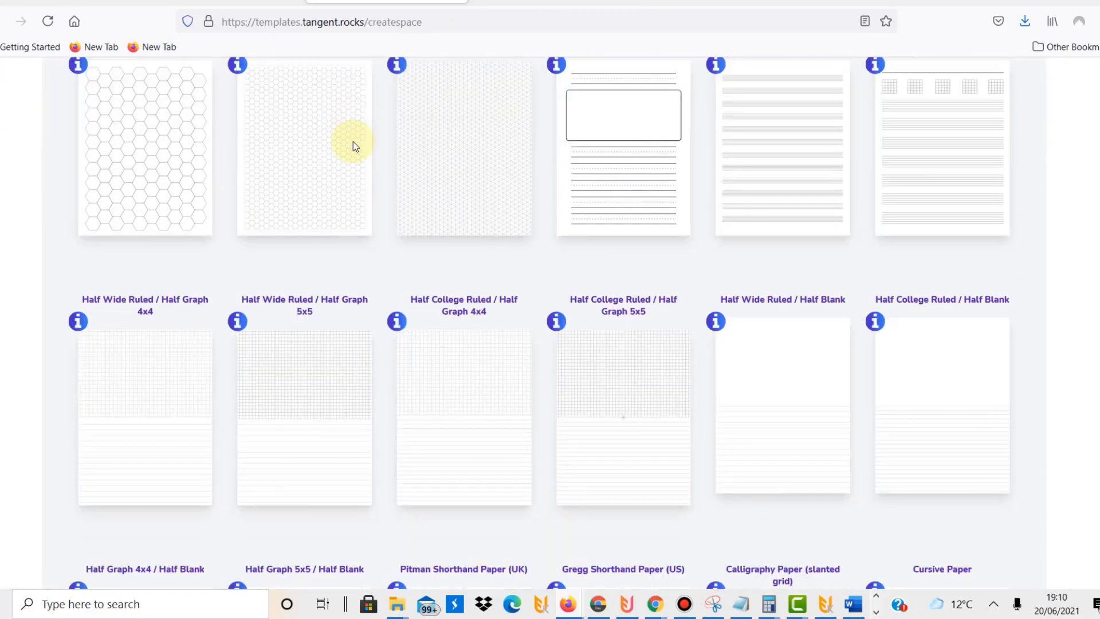
pyautogui.scroll(-3, 352, 144)
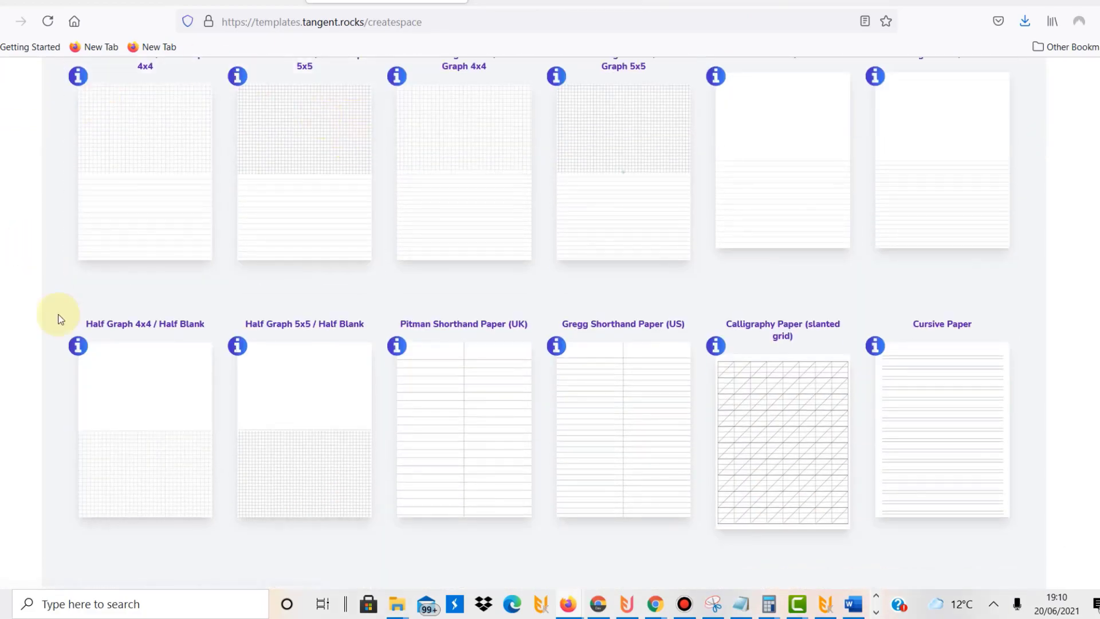
pyautogui.scroll(-7, 57, 316)
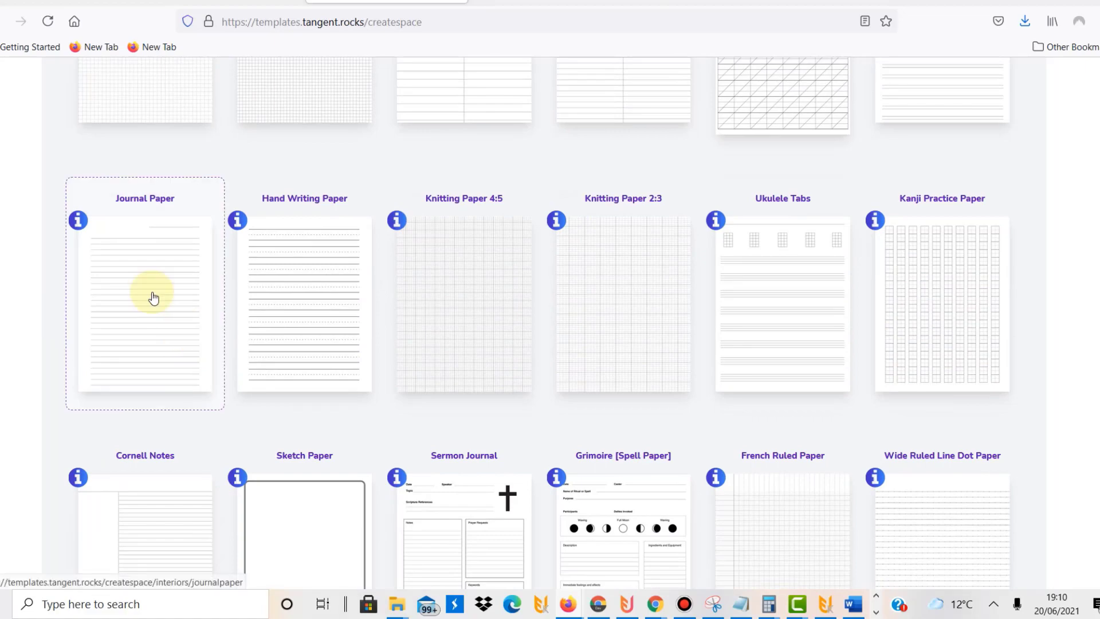
pyautogui.scroll(20, 153, 298)
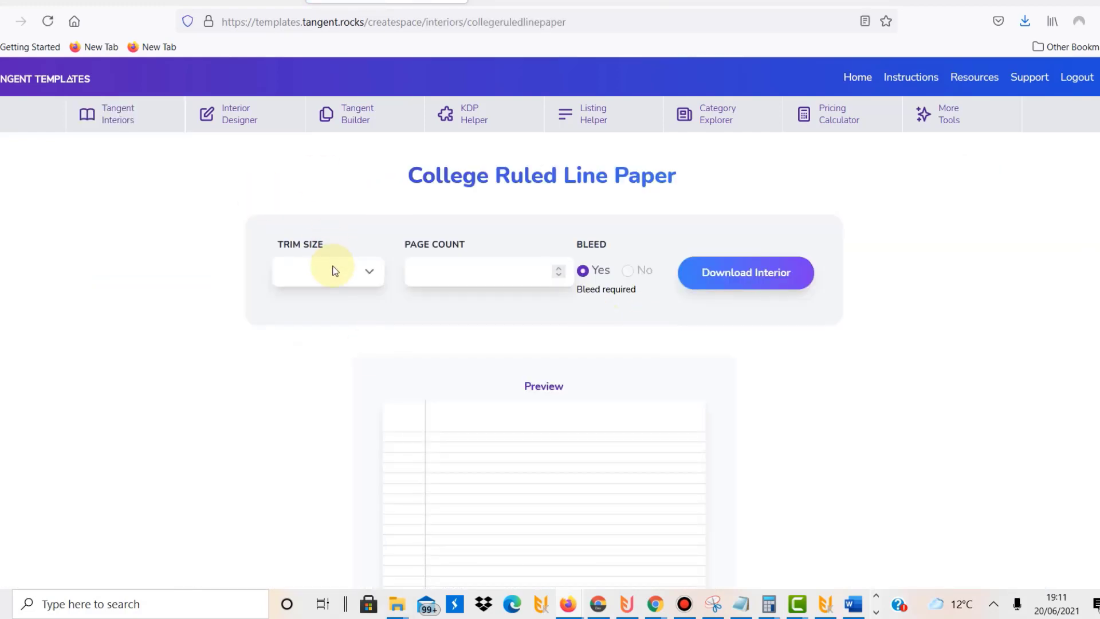
# Choose the 8.5 x 11 trim size and put the cursor in the Page Count field
pyautogui.click(337, 271)
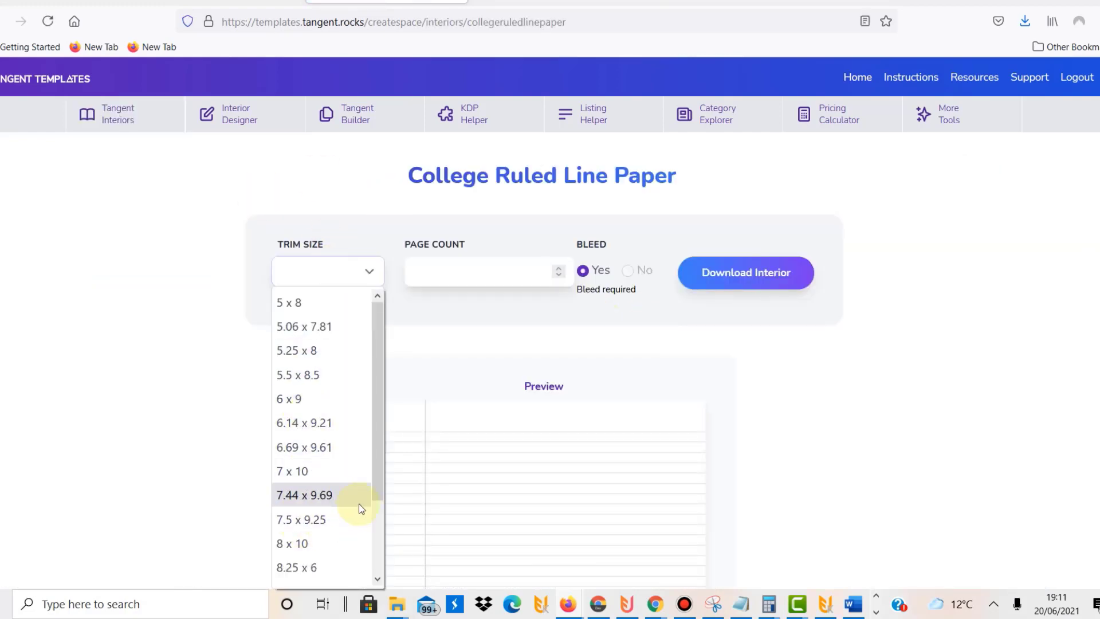
pyautogui.click(380, 468)
pyautogui.moveTo(380, 467); pyautogui.dragTo(366, 554)
pyautogui.click(339, 570)
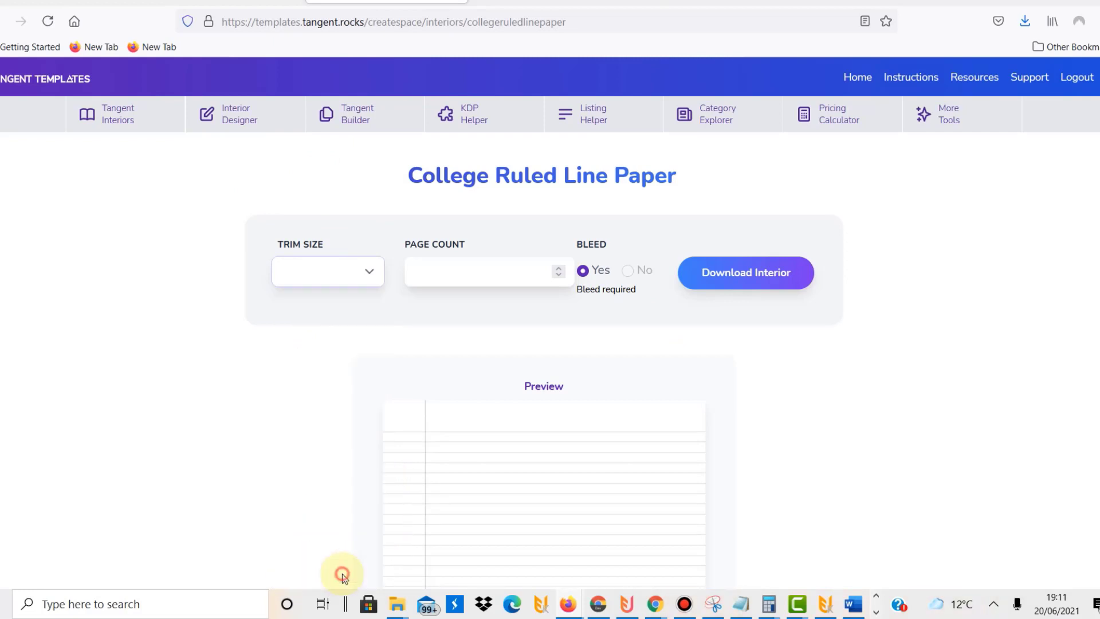
pyautogui.click(460, 272)
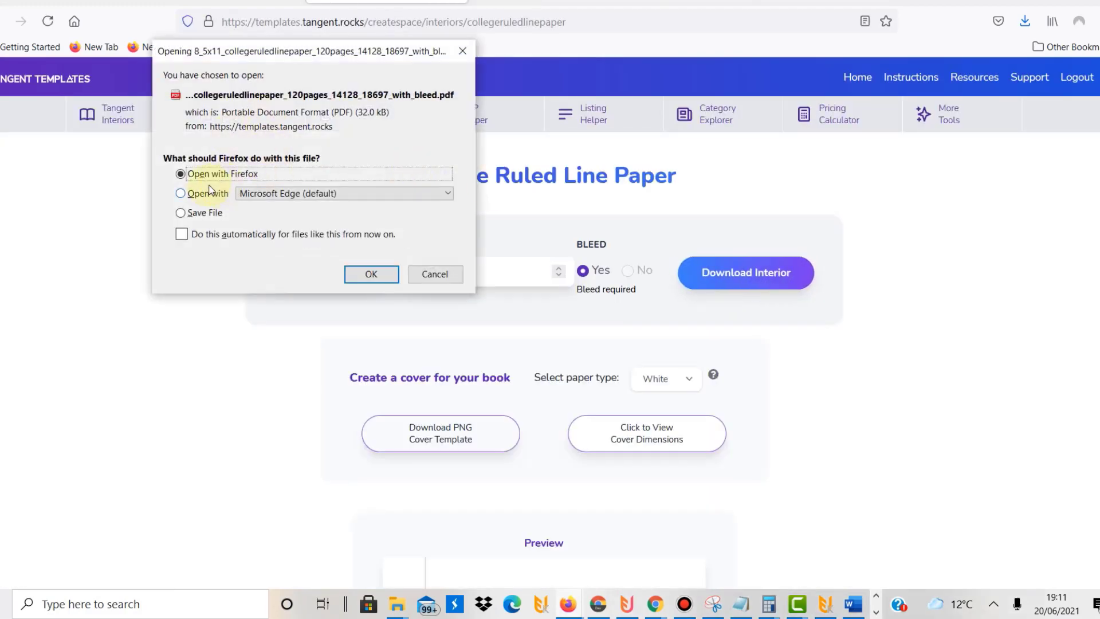
# Open the downloaded 120-page college ruled PDF and scroll through its lined pages
pyautogui.press('Return')
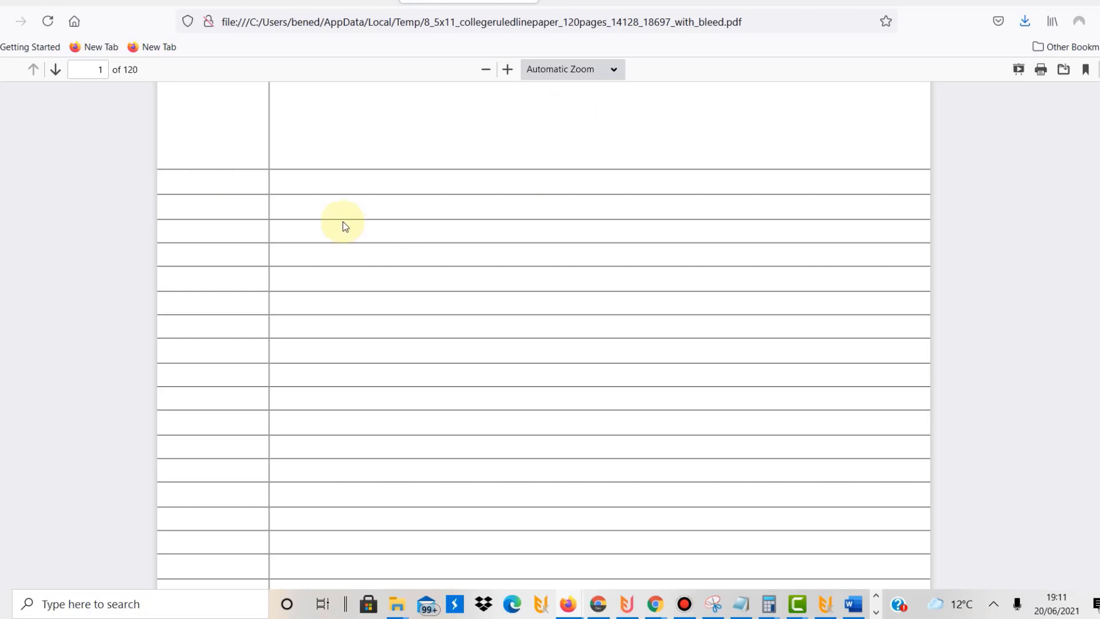
pyautogui.scroll(-3, 91, 404)
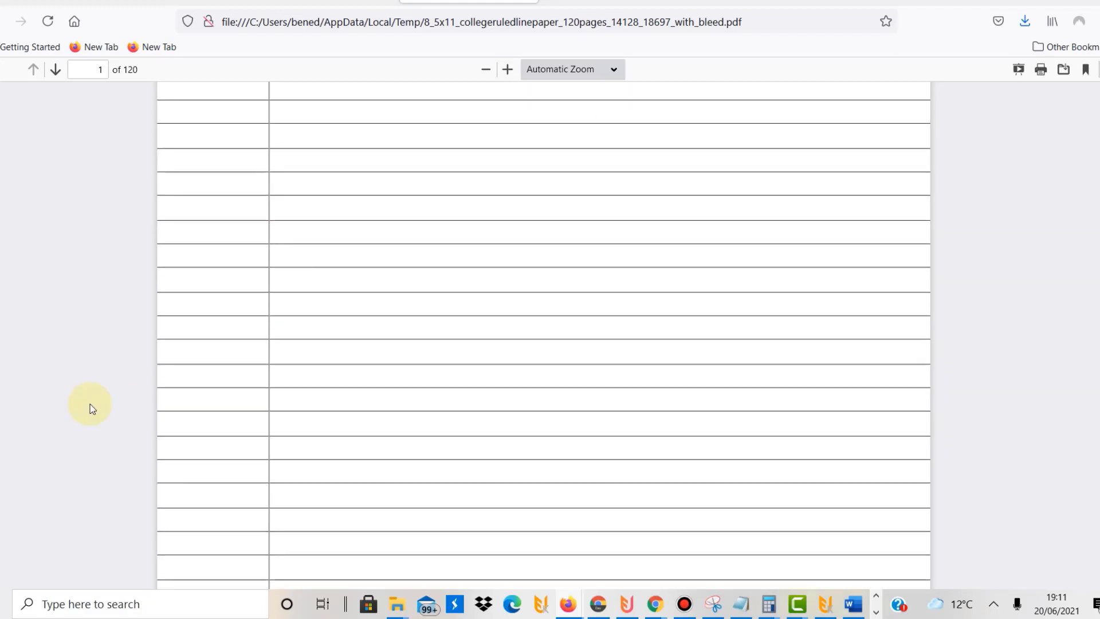
pyautogui.scroll(-10, 374, 126)
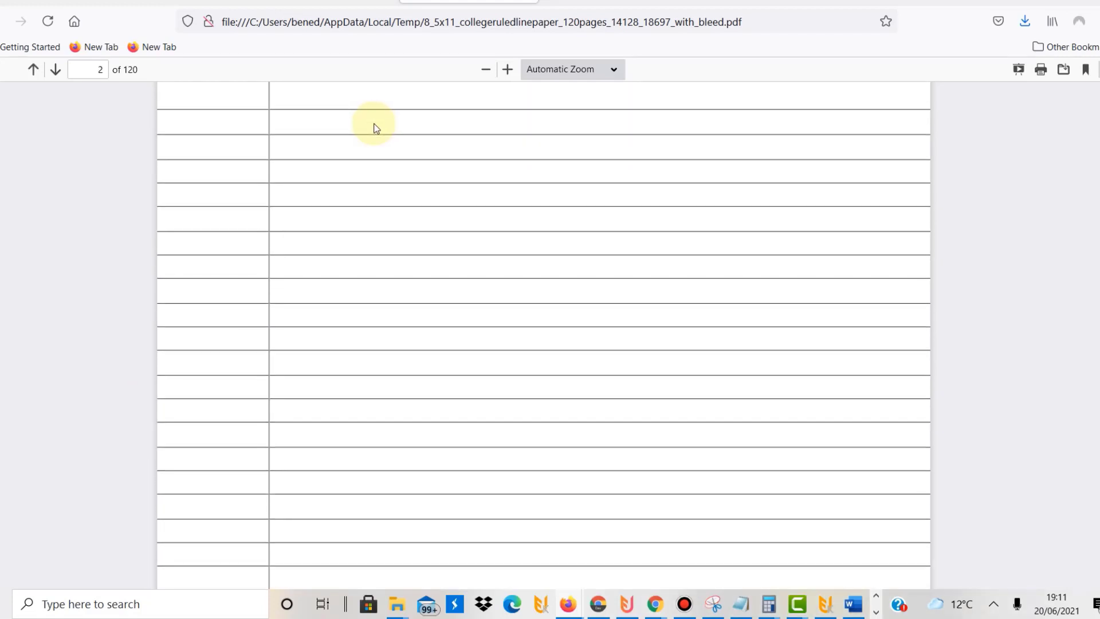
pyautogui.scroll(-20, 374, 126)
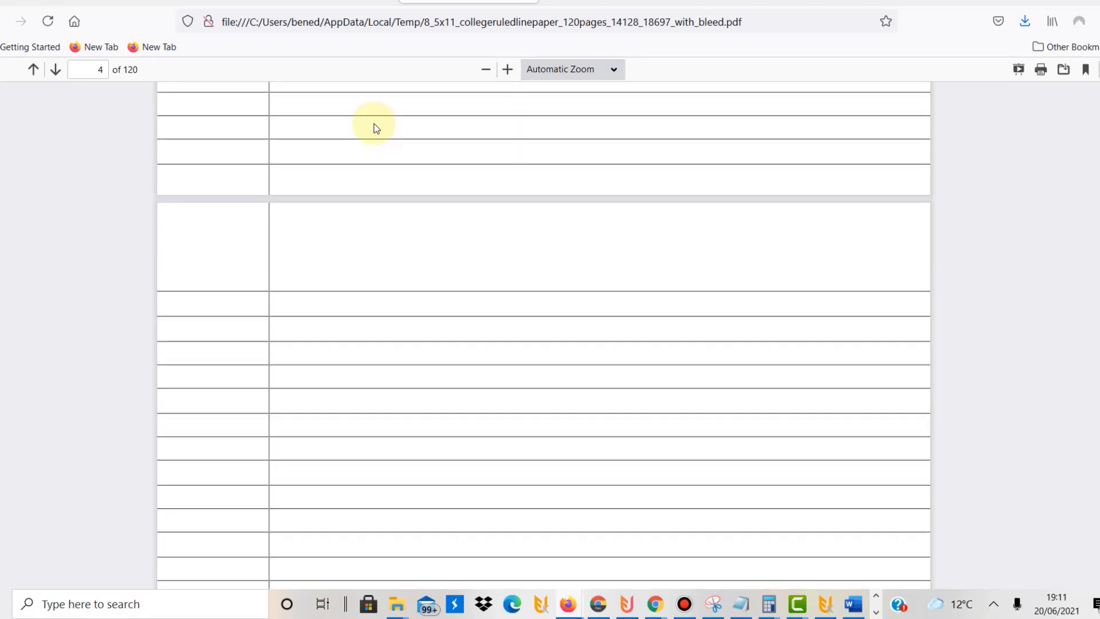
pyautogui.scroll(-20, 374, 126)
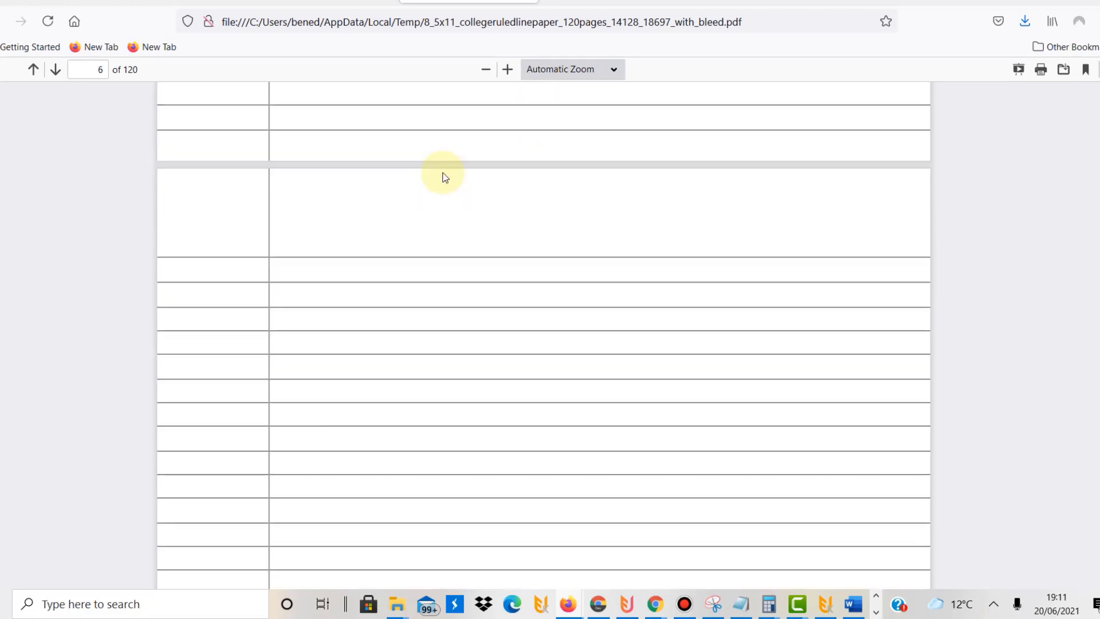
pyautogui.scroll(-20, 445, 177)
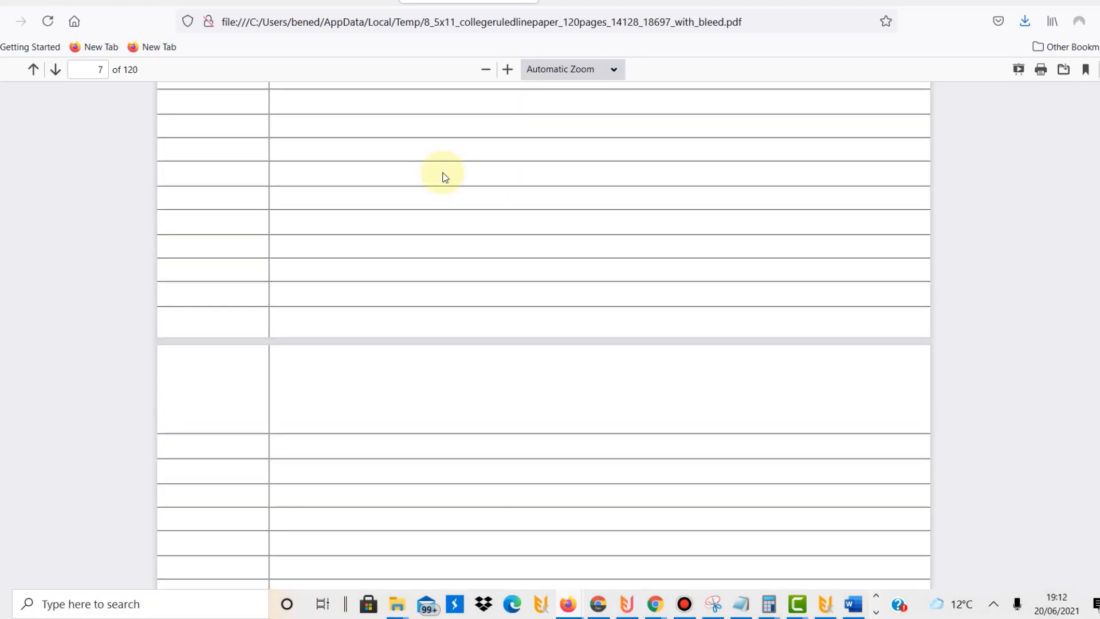
pyautogui.scroll(-6, 445, 177)
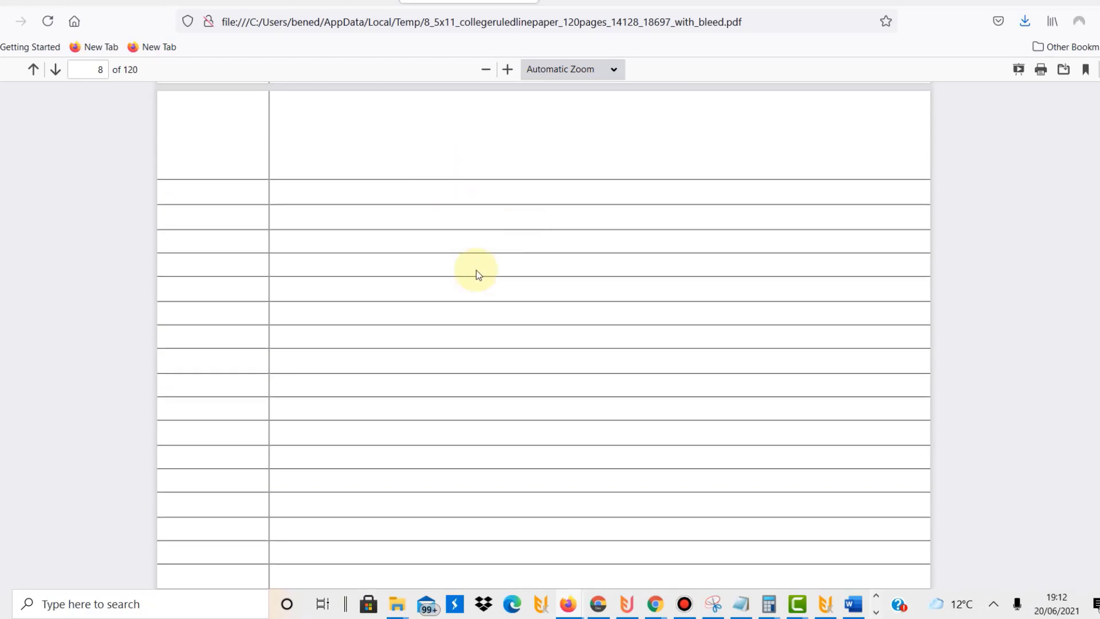
pyautogui.scroll(-15, 476, 270)
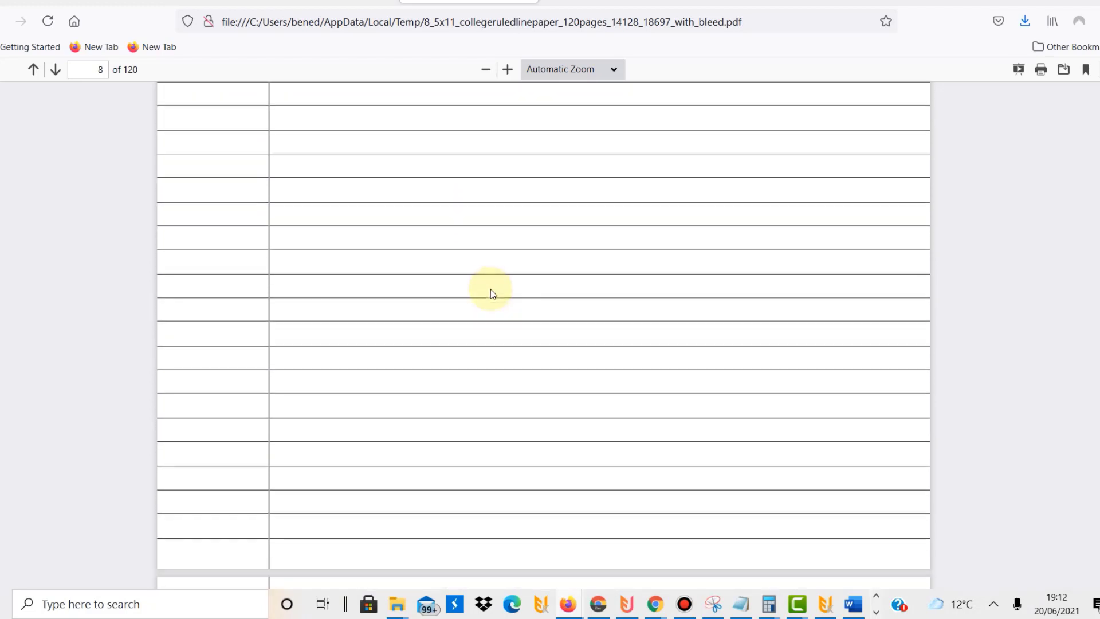
pyautogui.scroll(-20, 490, 289)
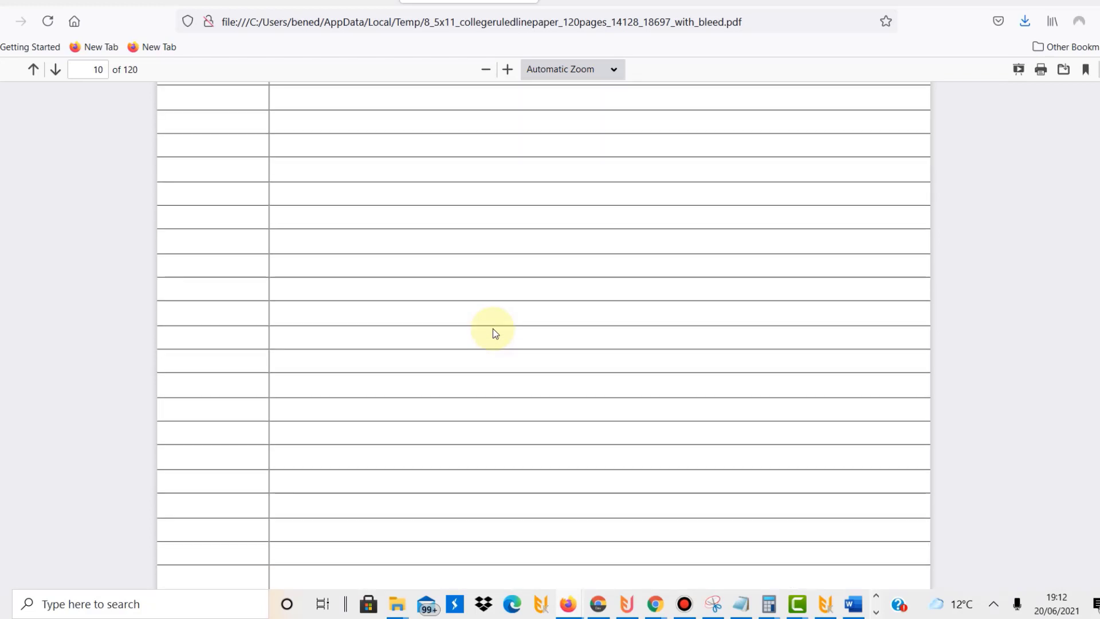
pyautogui.scroll(-20, 495, 332)
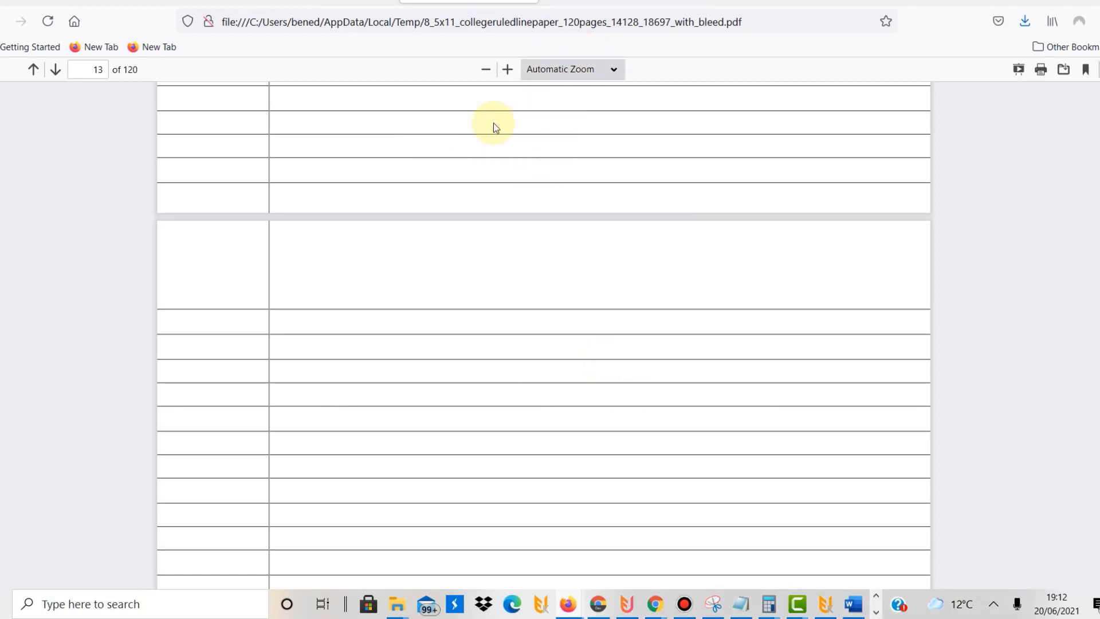
# Revisit the College Ruled Line Paper page, then go back to the template listing
pyautogui.click(312, 2)
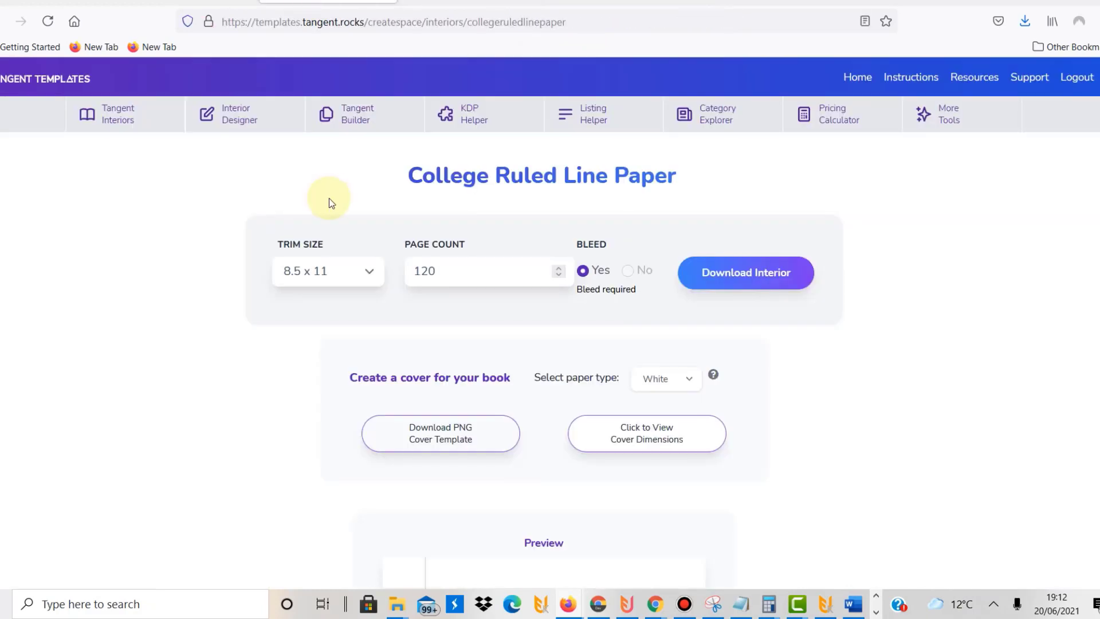
pyautogui.scroll(-7, 329, 198)
pyautogui.scroll(-6, 330, 201)
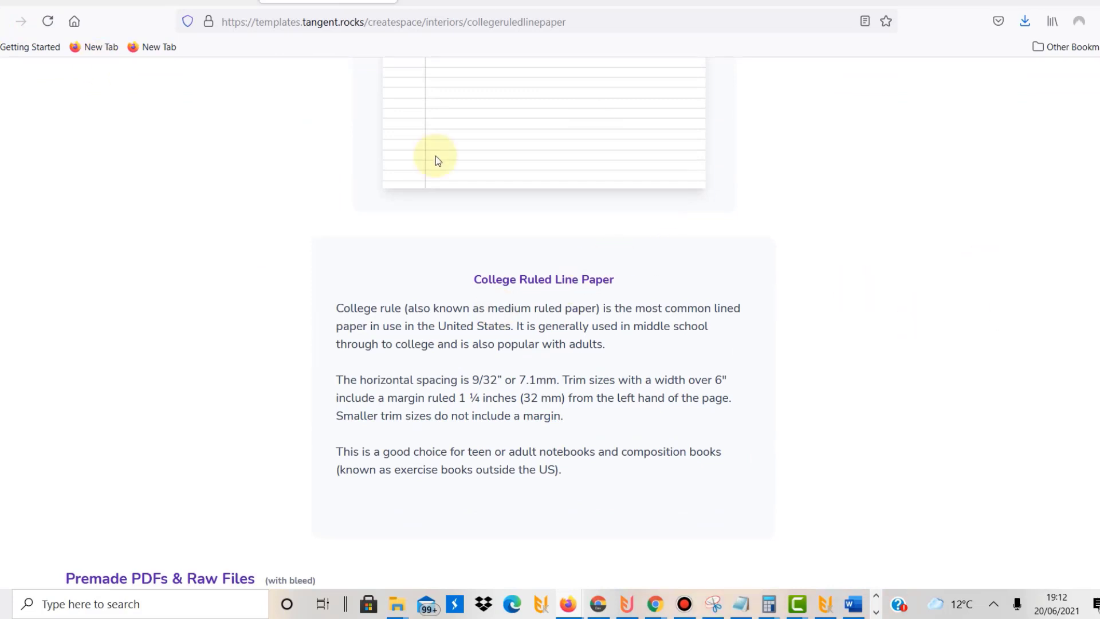
pyautogui.hotkey('alt', 'Left')
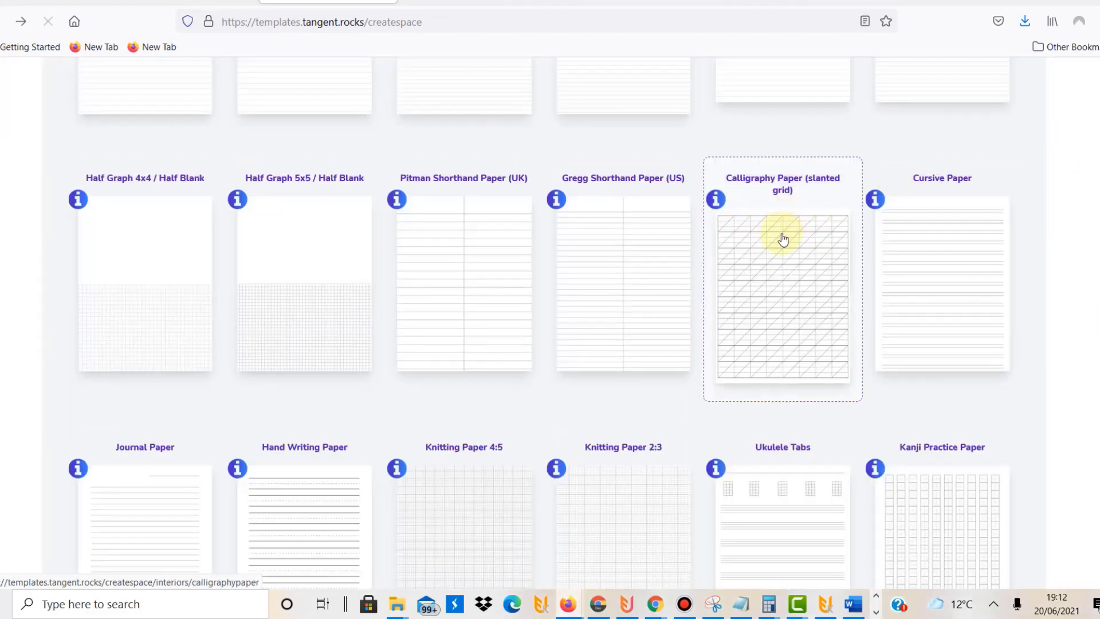
# Read the Calligraphy Paper (slanted grid) template's description, then return to the listing
pyautogui.click(782, 238)
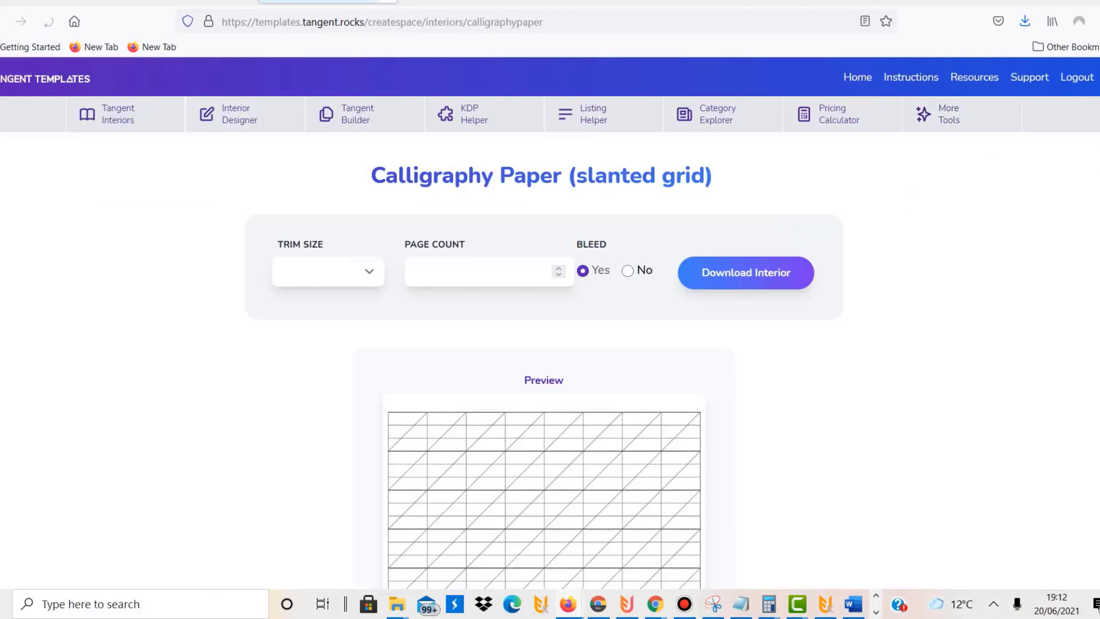
pyautogui.scroll(-10, 514, 163)
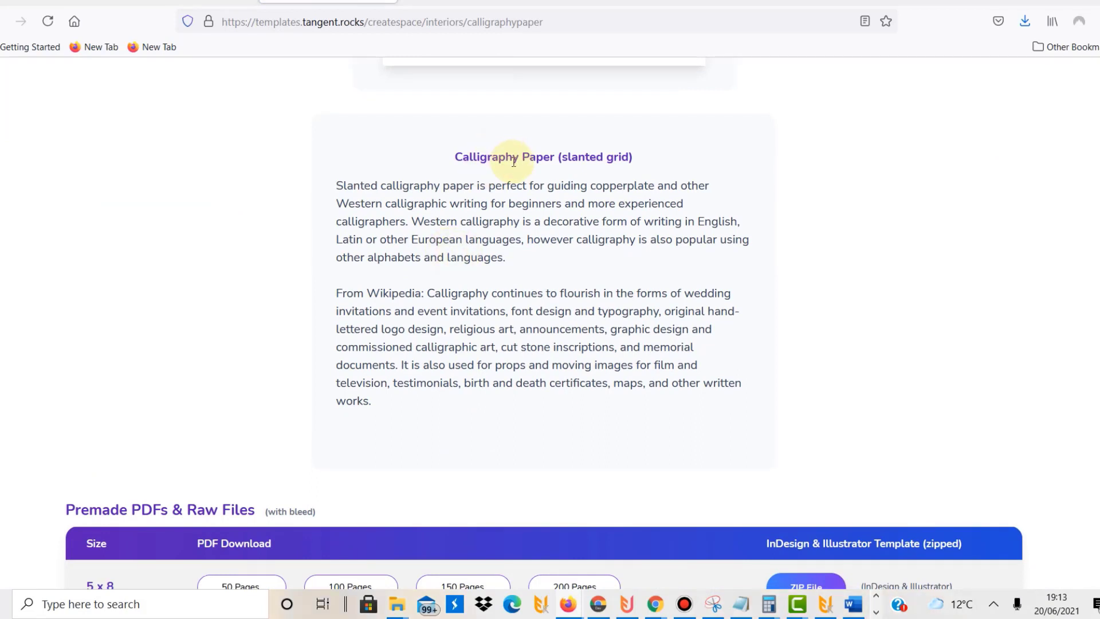
pyautogui.moveTo(365, 185); pyautogui.dragTo(442, 379)
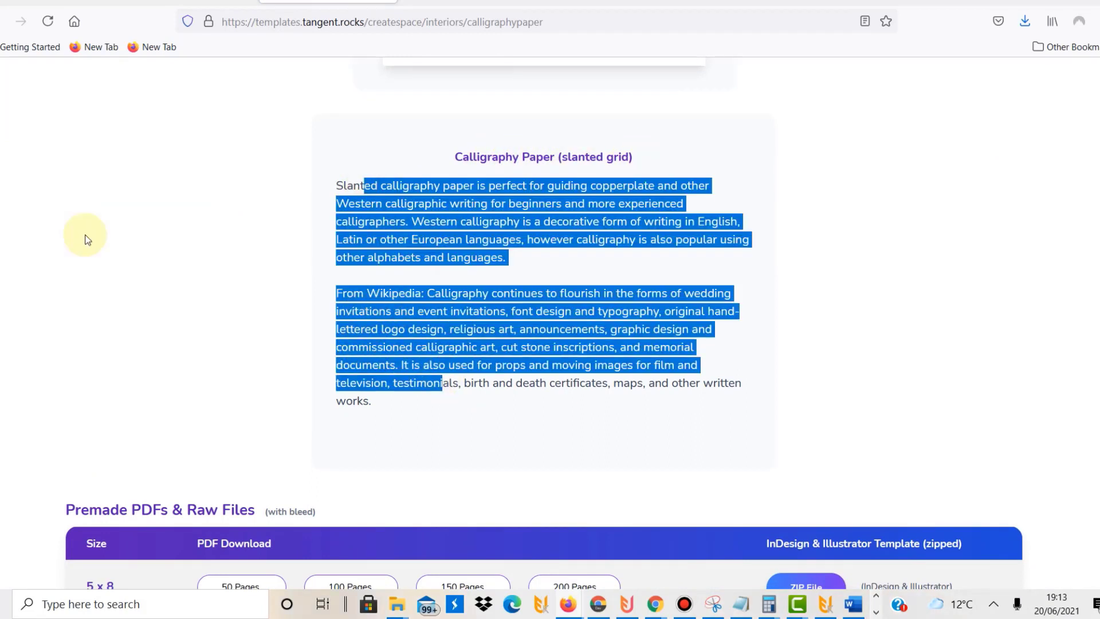
pyautogui.click(5, 21)
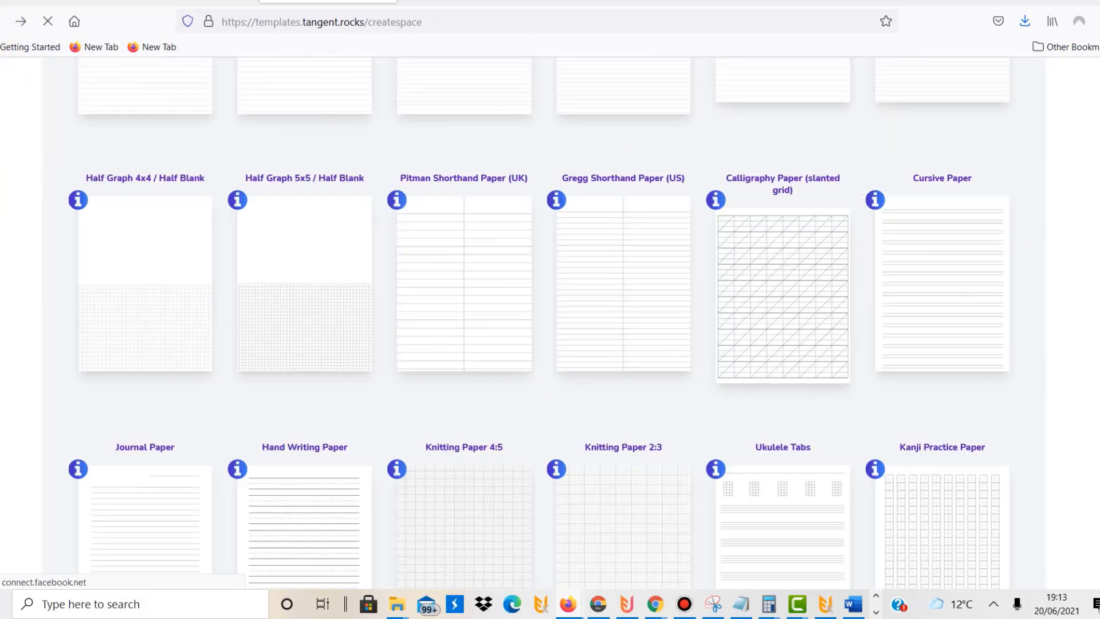
# Scroll to Template Packs and open the Education pack with its timetable and lesson-plan templates
pyautogui.scroll(-15, 544, 321)
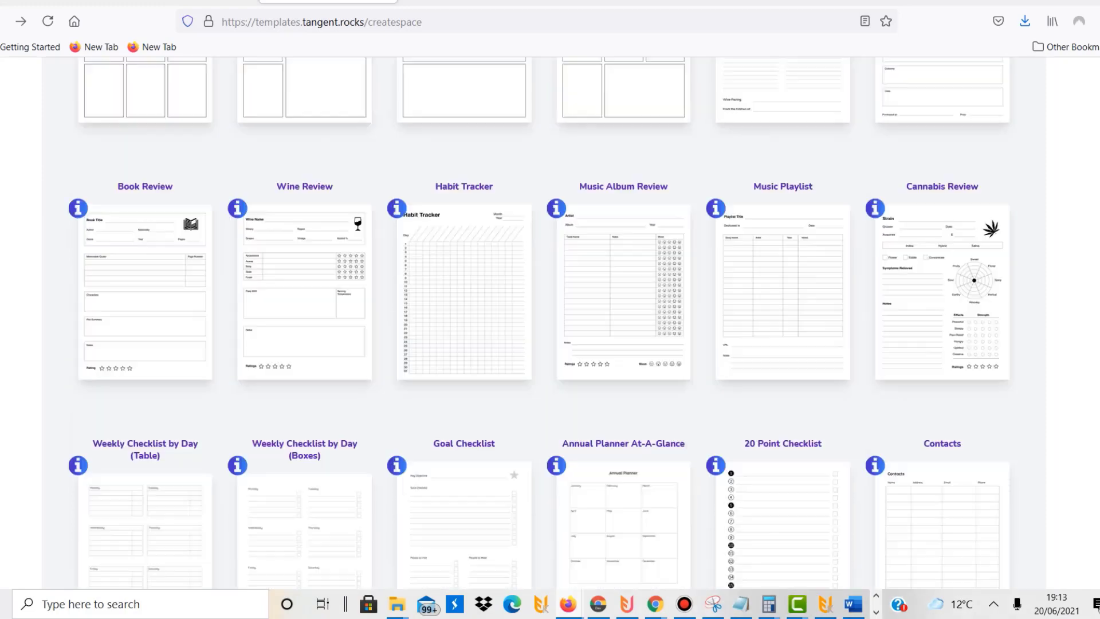
pyautogui.scroll(-5, 545, 321)
pyautogui.moveTo(1097, 544); pyautogui.dragTo(1097, 97)
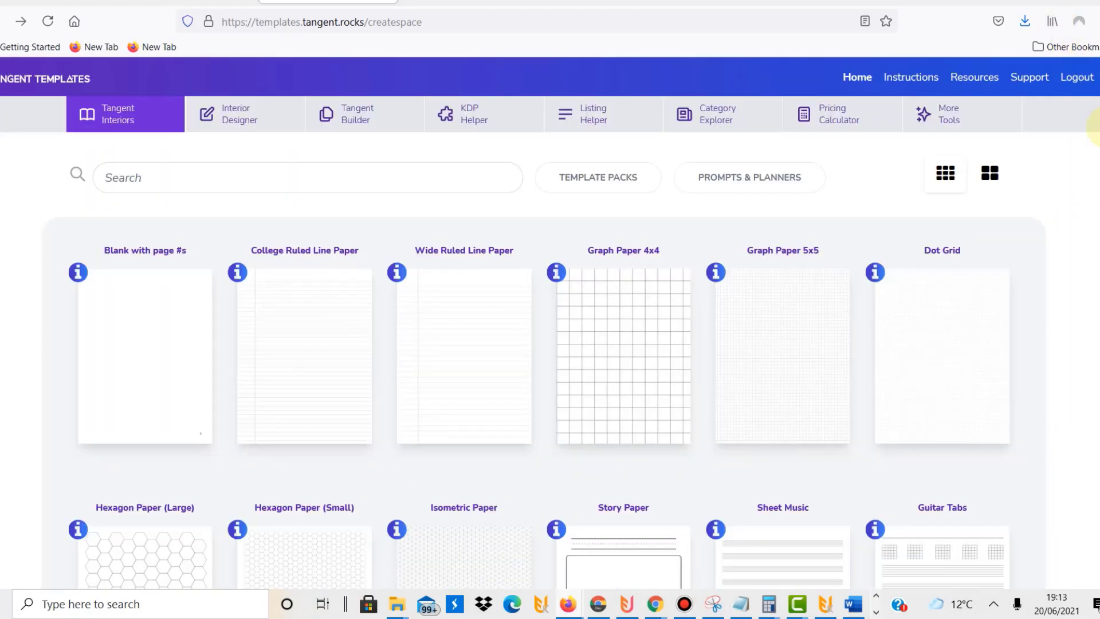
pyautogui.moveTo(1097, 149); pyautogui.dragTo(1098, 456)
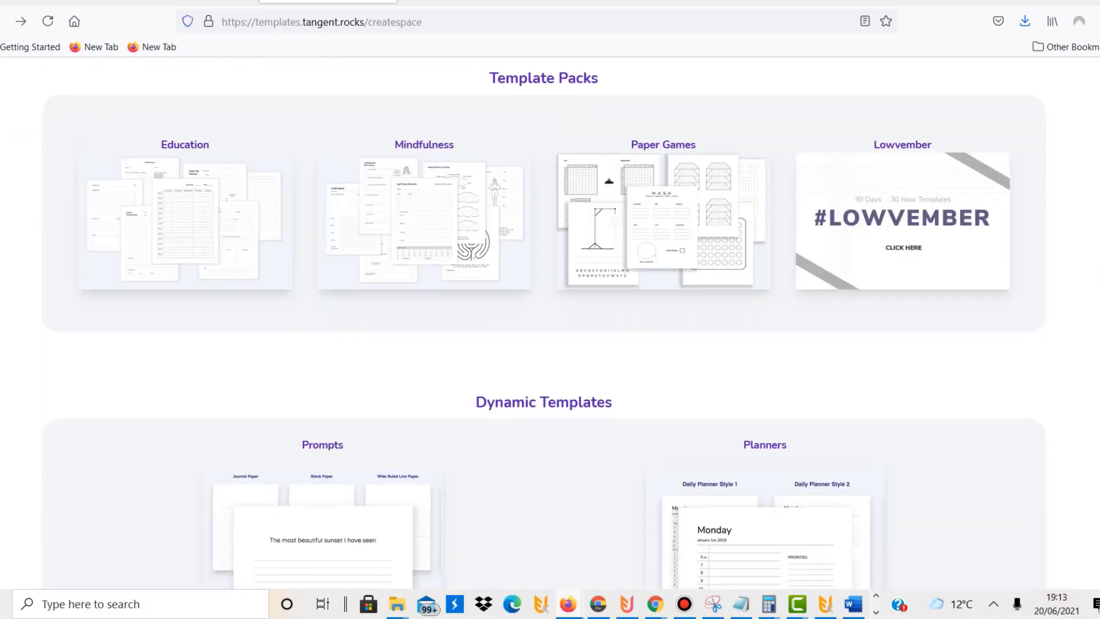
pyautogui.click(659, 216)
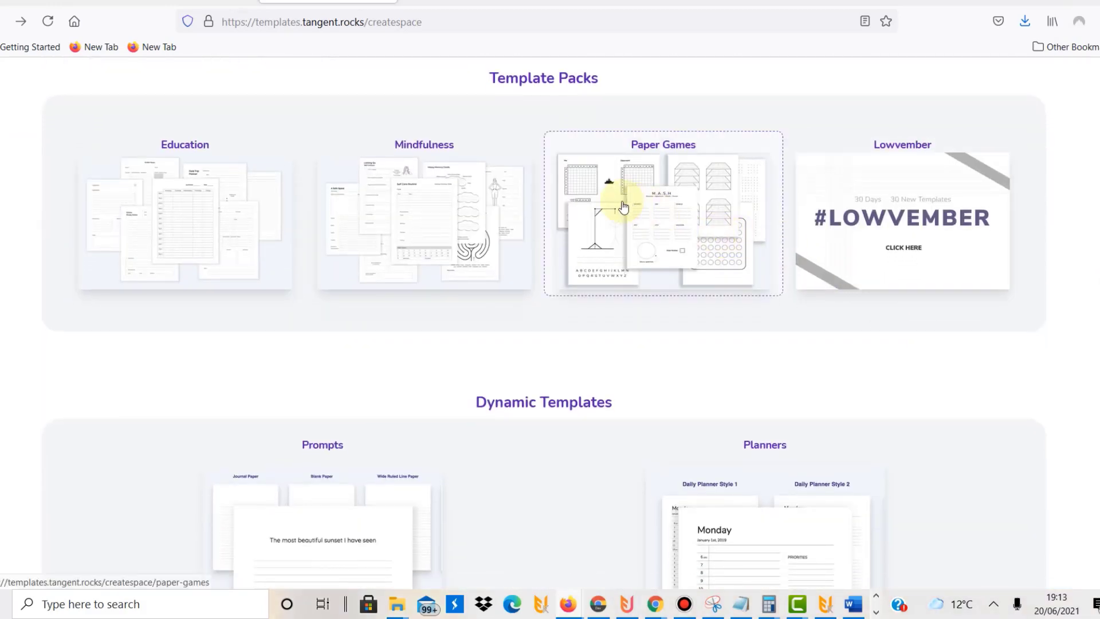
pyautogui.click(193, 224)
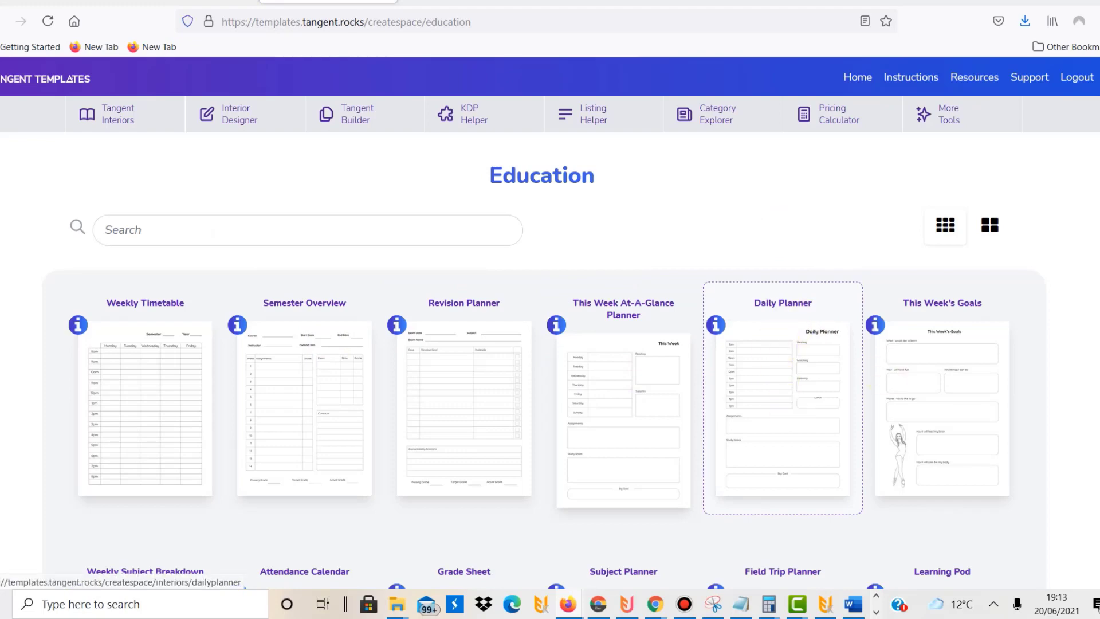
pyautogui.scroll(-8, 1088, 233)
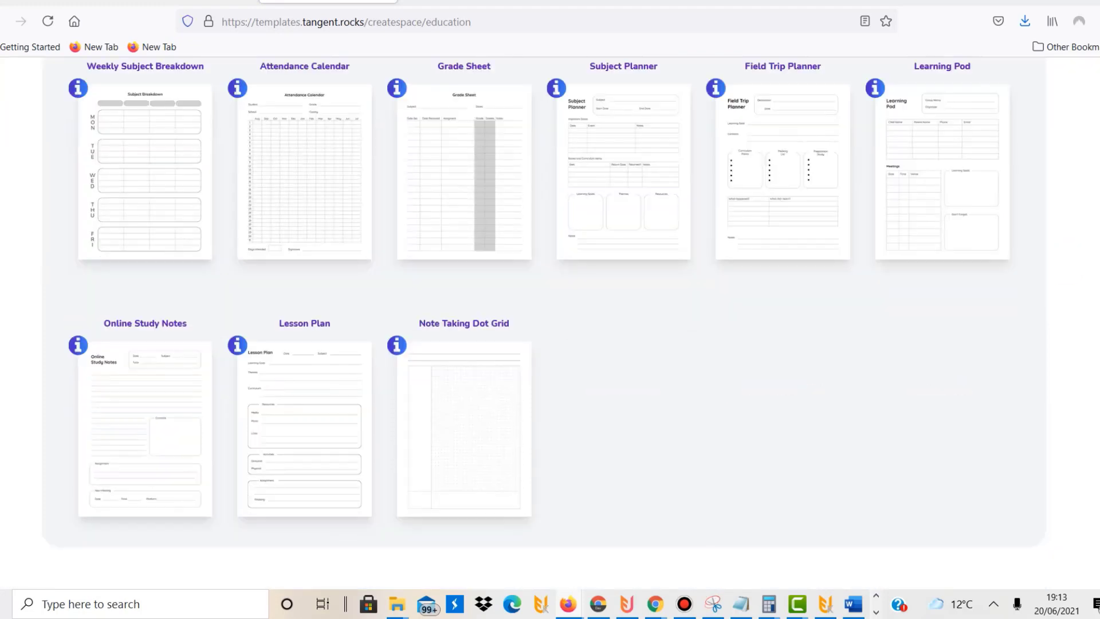
pyautogui.scroll(8, 1088, 233)
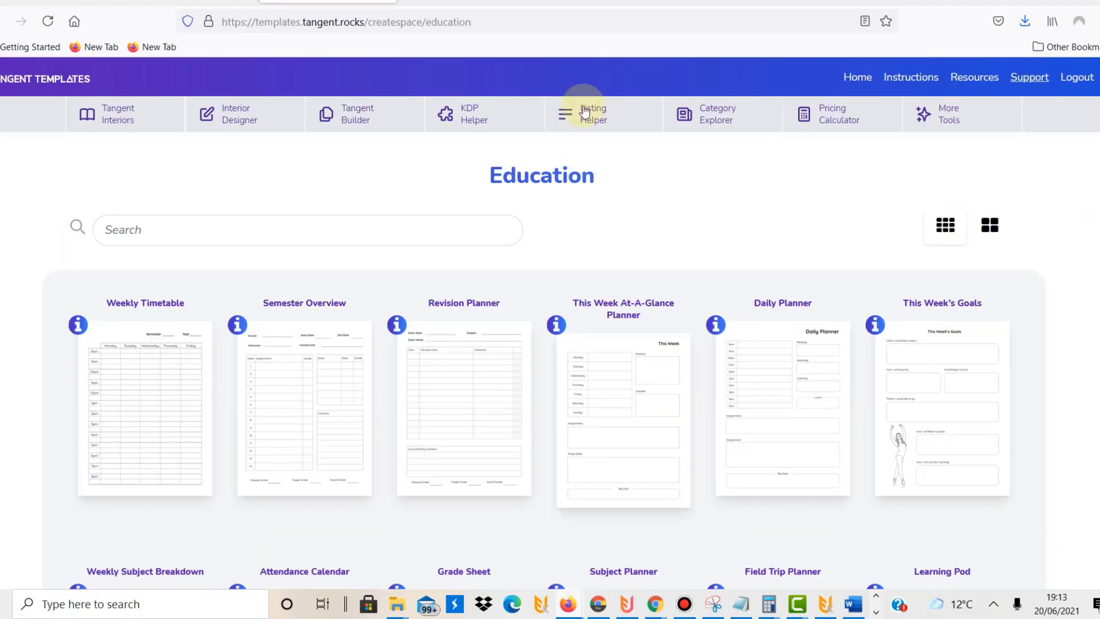